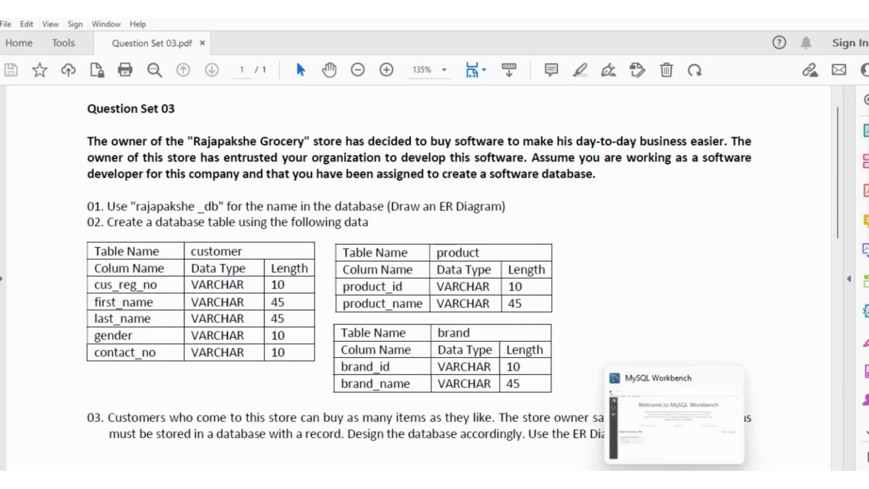
Step: Switch to MySQL Workbench and create a new data model
{"action": "left_click", "coordinate": [643, 424]}
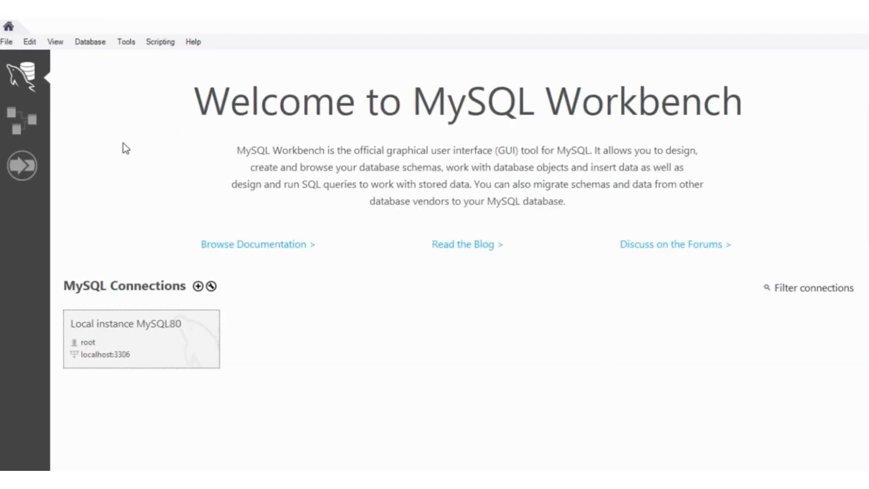
{"action": "left_click", "coordinate": [29, 127]}
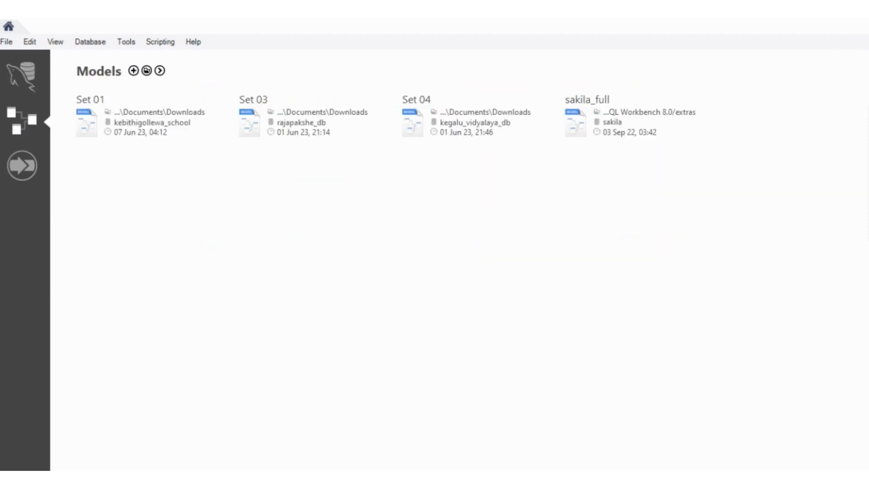
{"action": "left_click", "coordinate": [134, 70]}
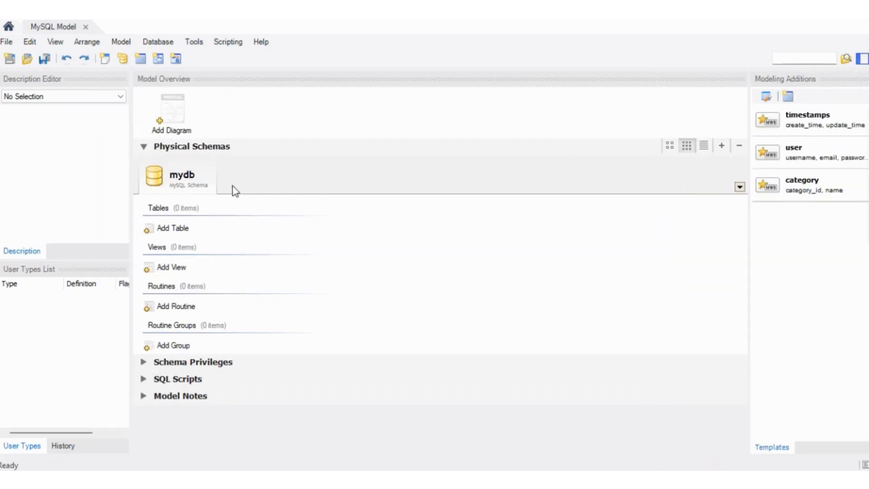
Step: Rename the mydb schema to rajapakshe_db and update all references to the new schema name
{"action": "double_click", "coordinate": [177, 182]}
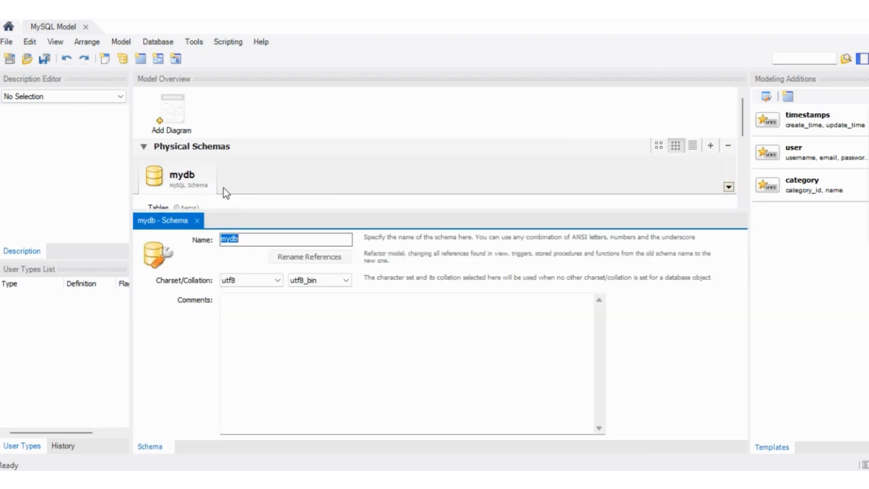
{"action": "key", "text": "alt+Tab"}
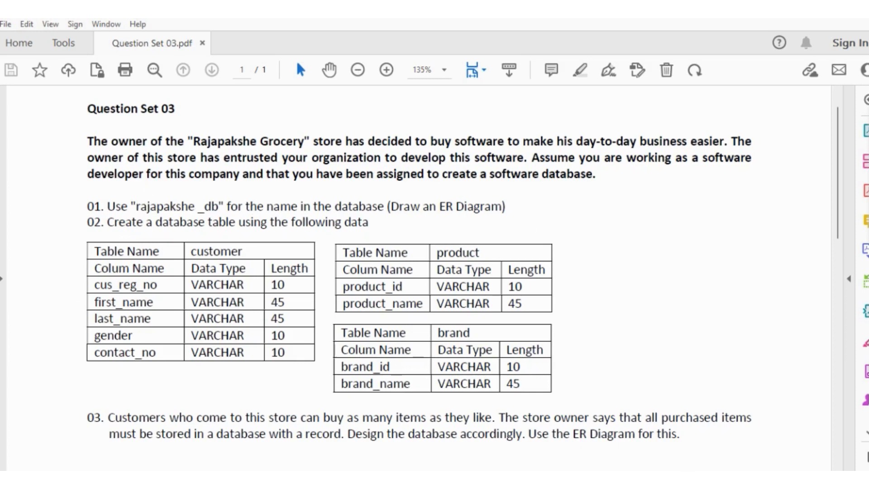
{"action": "key", "text": "alt+Tab"}
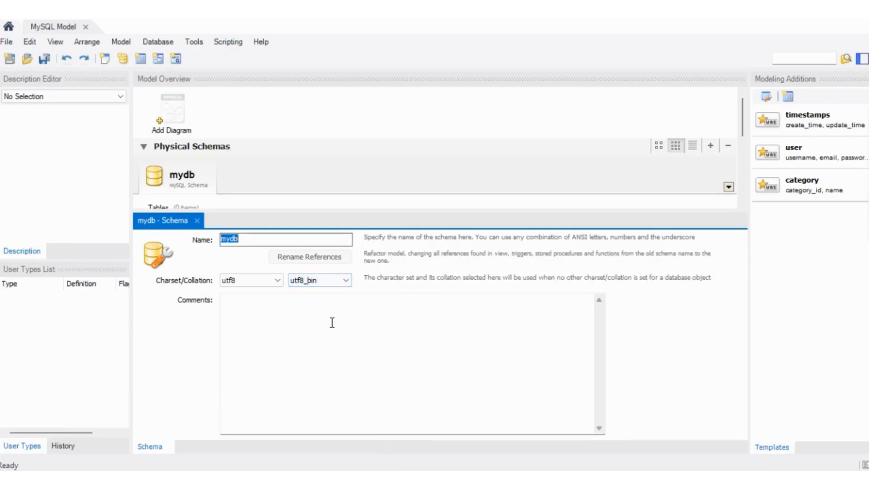
{"action": "type", "text": "ra"}
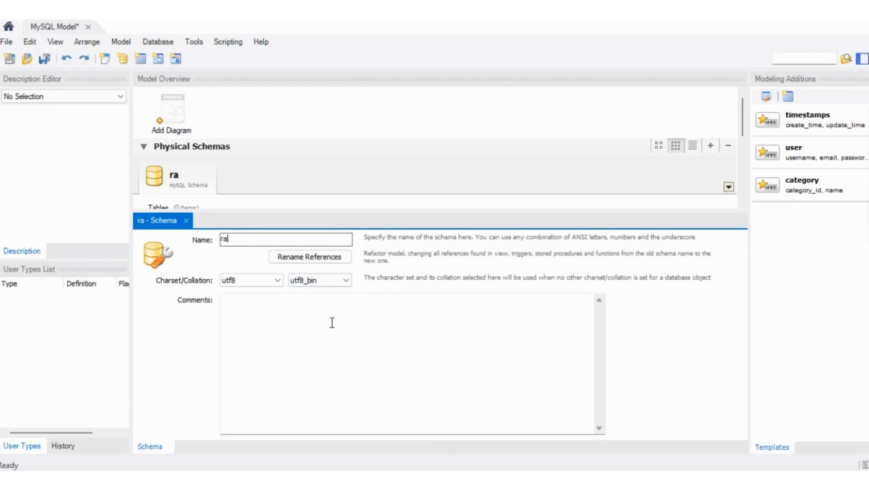
{"action": "type", "text": "japa"}
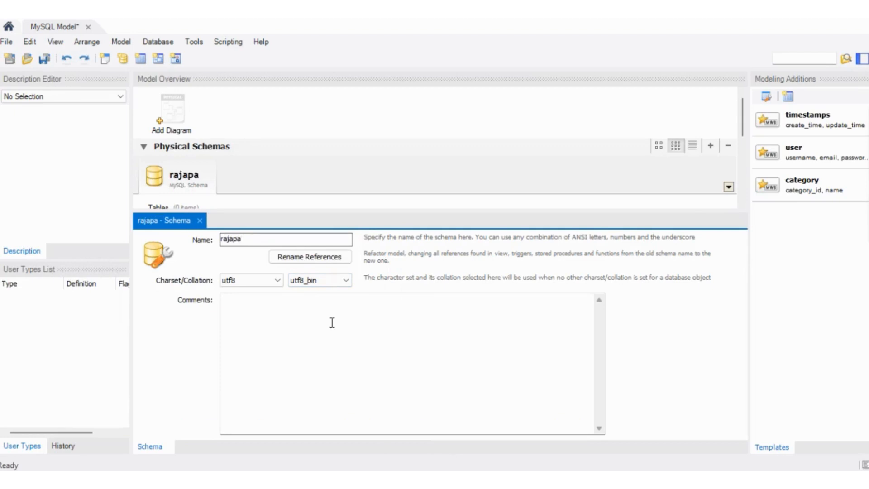
{"action": "type", "text": "kshe"}
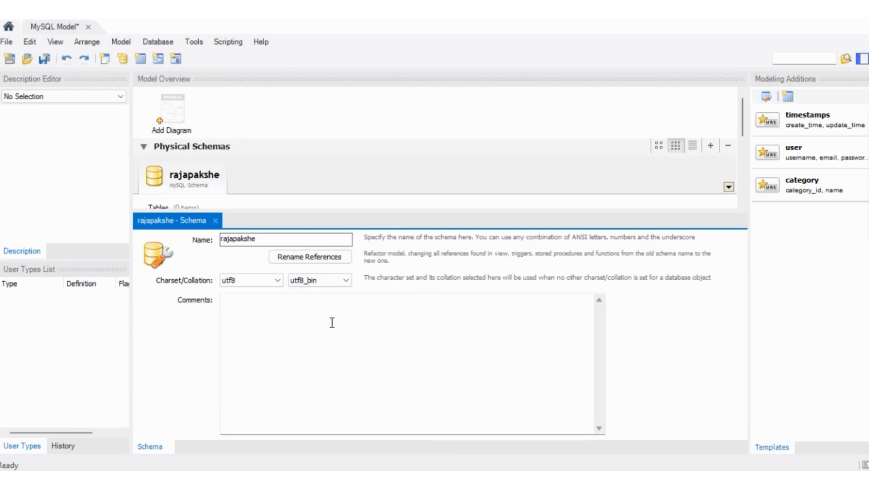
{"action": "type", "text": "_db"}
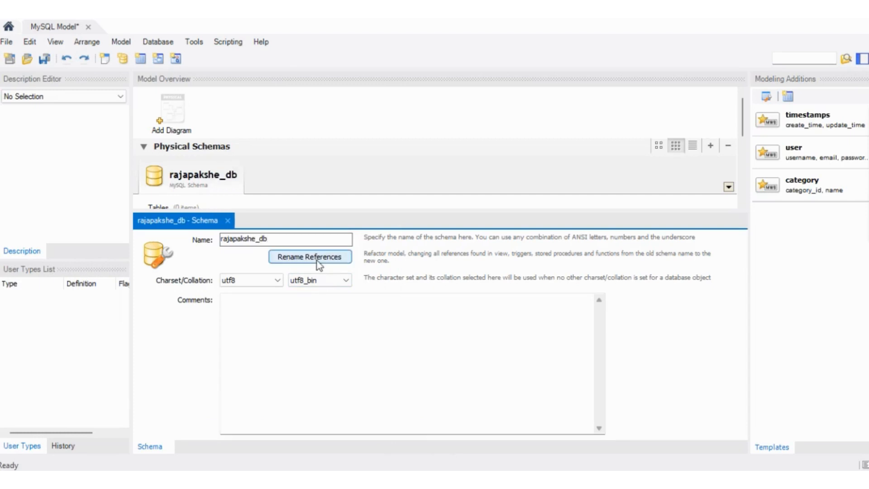
{"action": "left_click", "coordinate": [319, 261]}
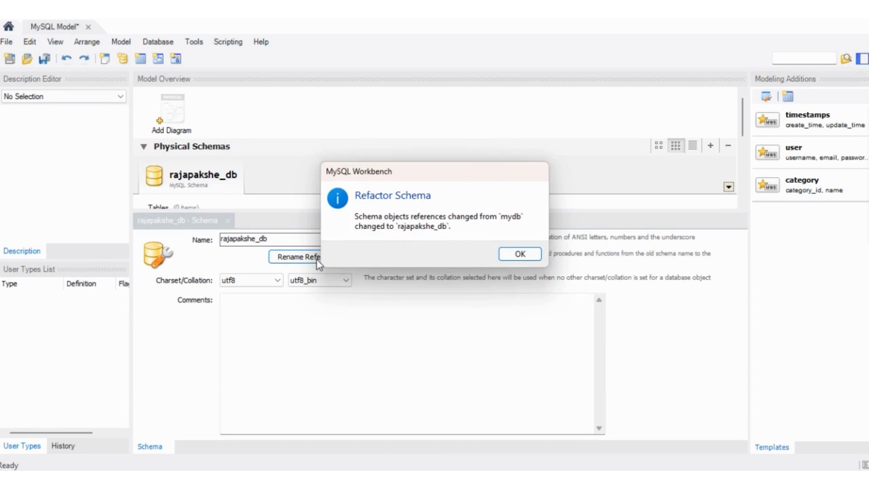
{"action": "left_click", "coordinate": [520, 254]}
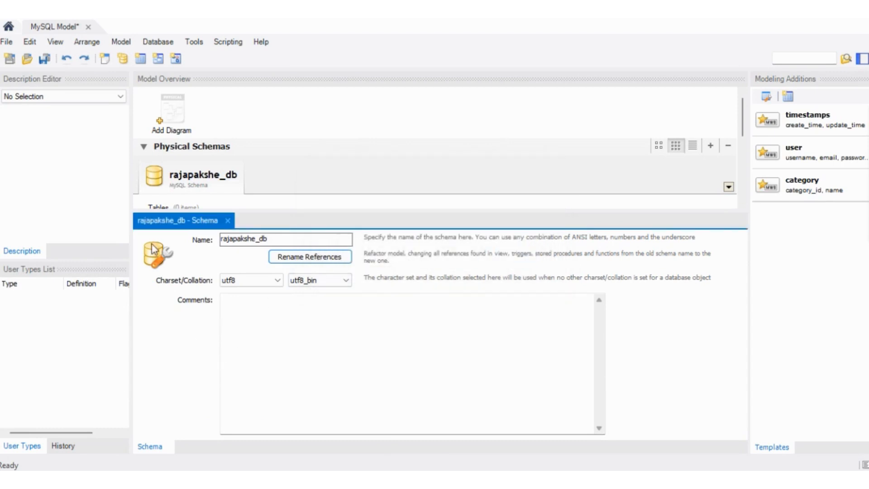
Step: Add an EER diagram to the model and check the table specifications in Question Set 03.pdf
{"action": "double_click", "coordinate": [165, 120]}
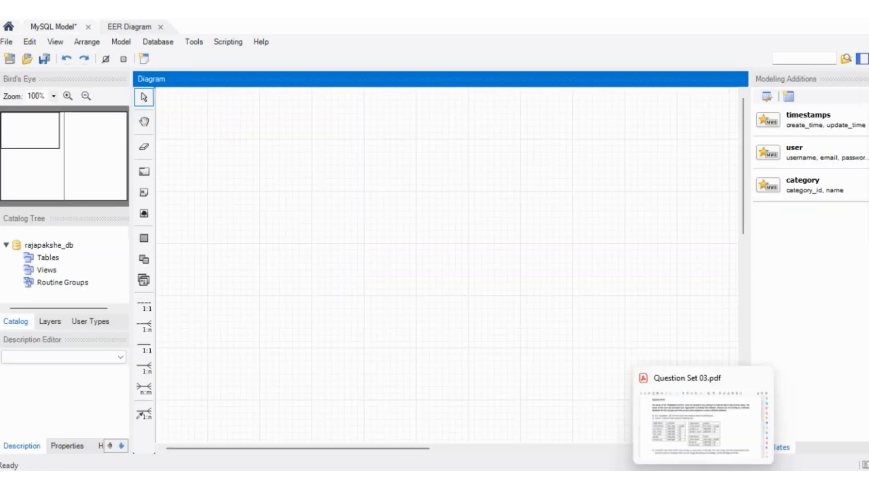
{"action": "left_click", "coordinate": [703, 480]}
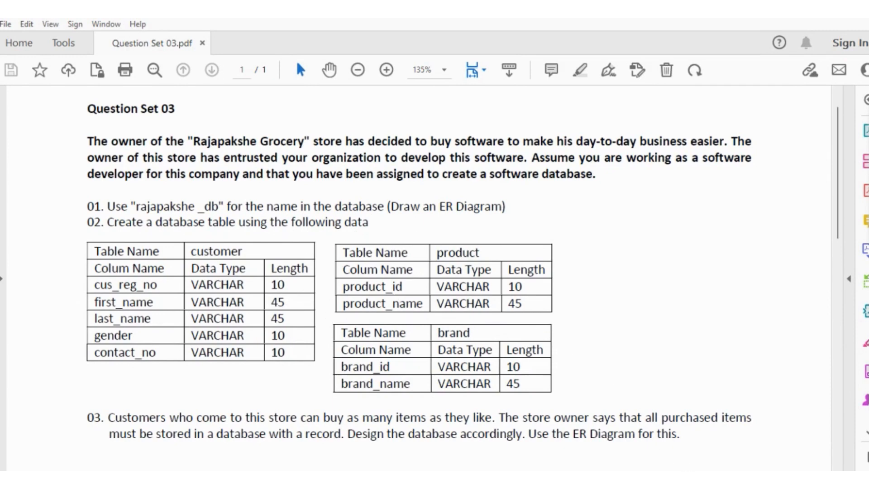
{"action": "key", "text": "alt+Tab"}
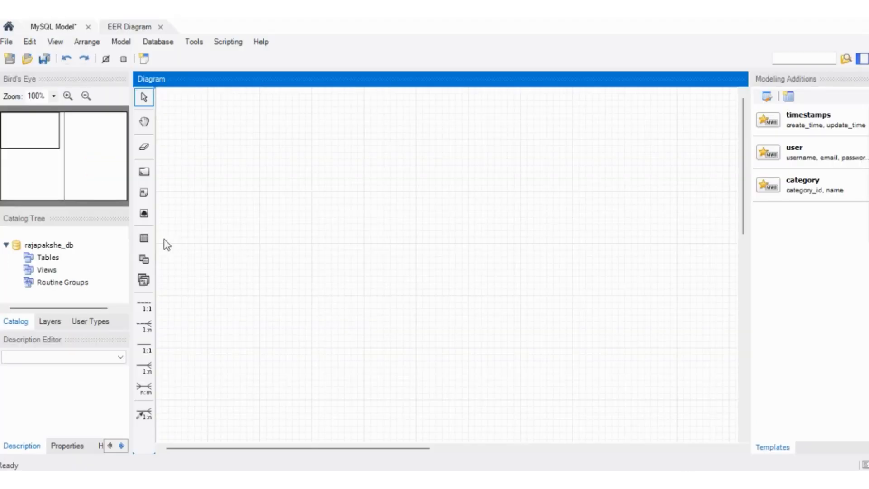
Step: Place a new table on the diagram and name it customer
{"action": "left_click", "coordinate": [150, 243]}
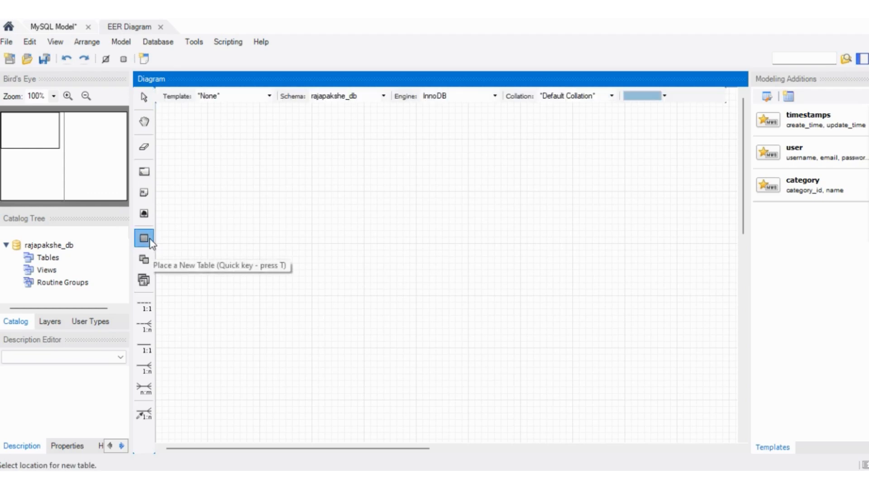
{"action": "left_click", "coordinate": [299, 211]}
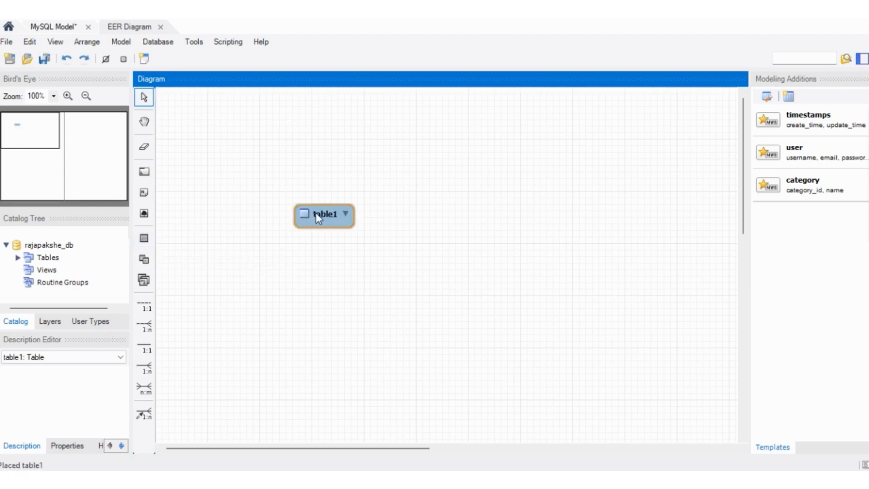
{"action": "double_click", "coordinate": [316, 214]}
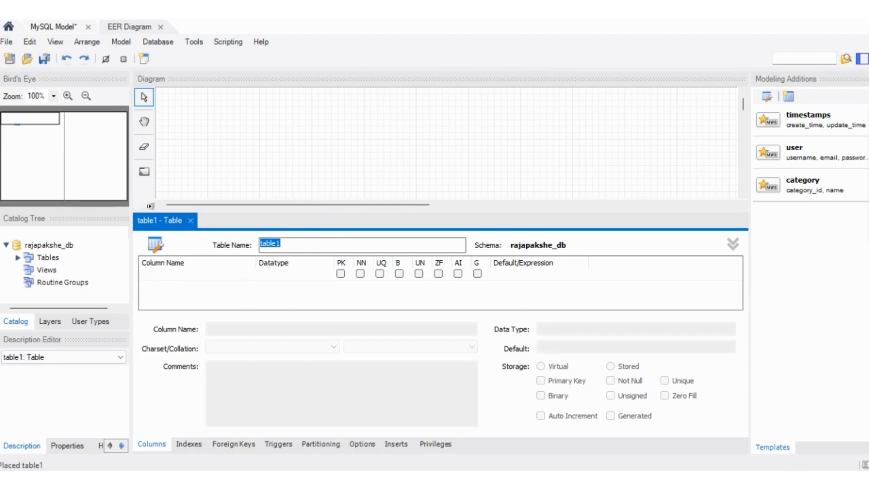
{"action": "left_click", "coordinate": [724, 425]}
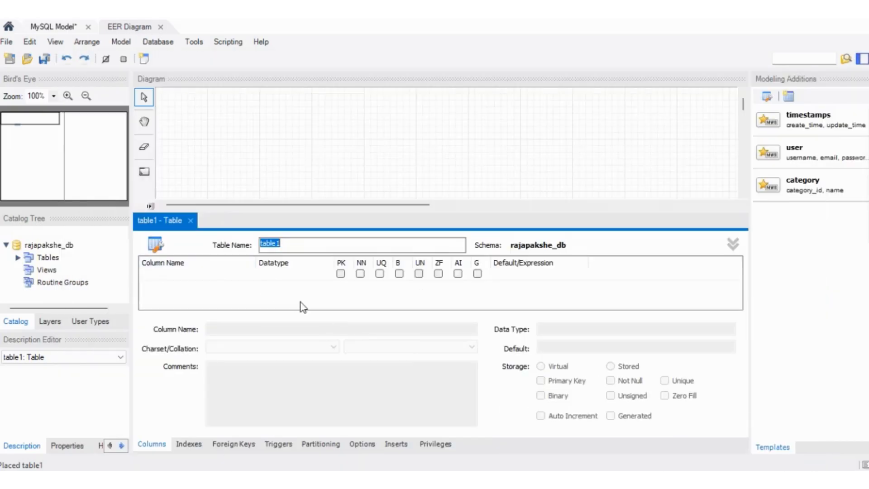
{"action": "type", "text": "customer"}
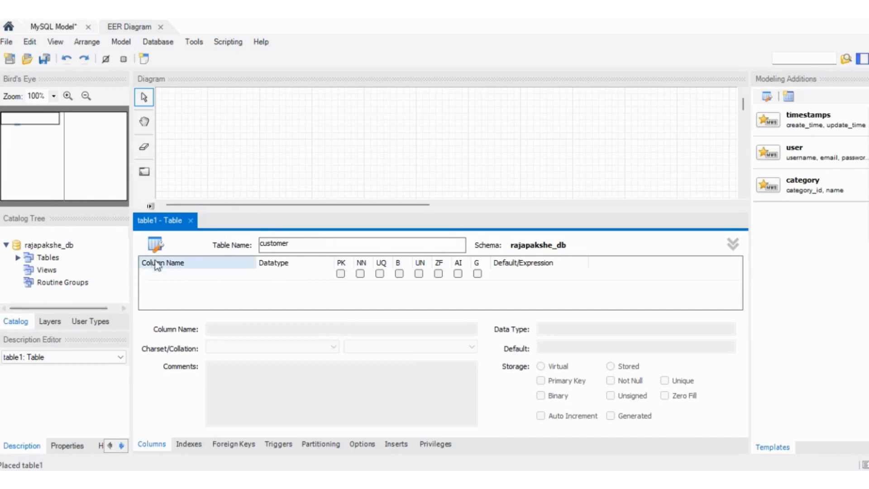
Step: Add the primary key column cus_reg_no to the customer table with datatype VARCHAR(10)
{"action": "double_click", "coordinate": [205, 273]}
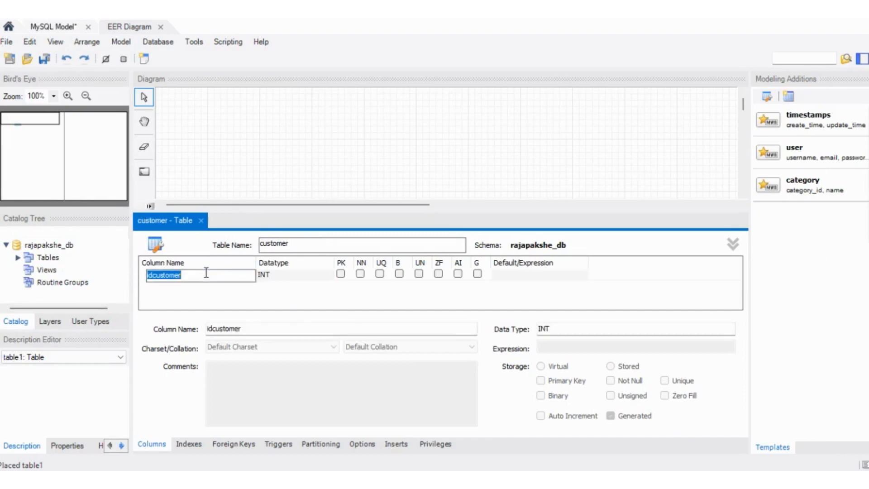
{"action": "key", "text": "BackSpace"}
{"action": "left_click", "coordinate": [278, 275]}
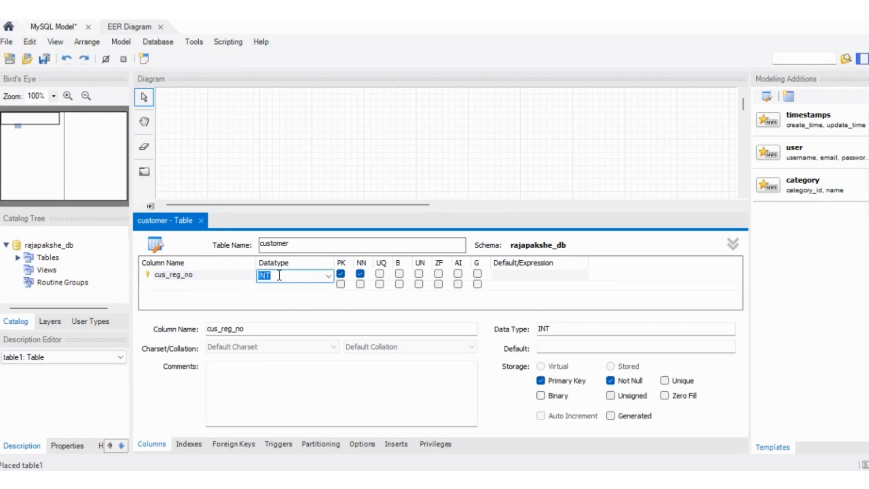
{"action": "left_click", "coordinate": [328, 277]}
{"action": "type", "text": "VARCHAR(10)"}
Step: Add the columns first_name and last_name to the customer table, both with datatype VARCHAR(45)
{"action": "left_click", "coordinate": [223, 285]}
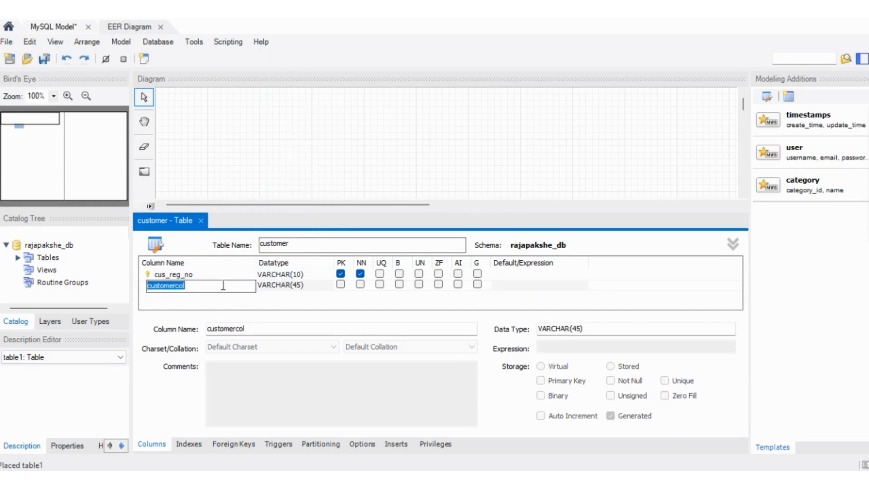
{"action": "type", "text": "first_nam"}
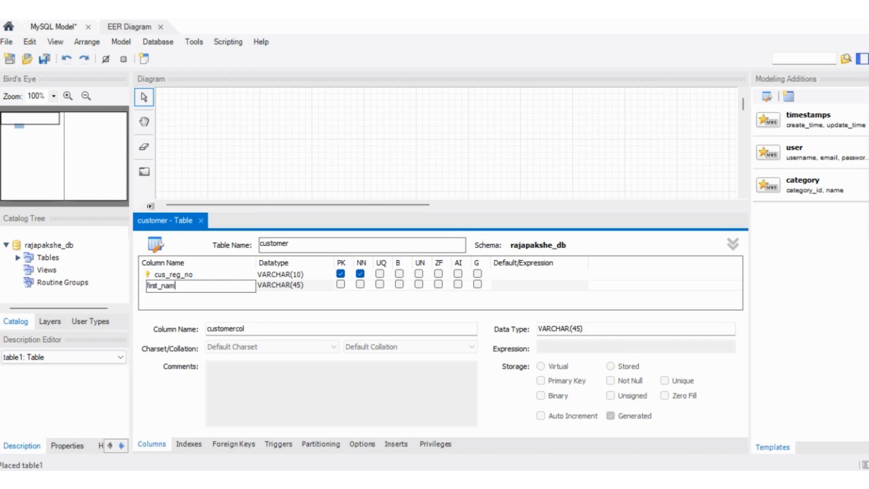
{"action": "type", "text": "e"}
{"action": "left_click", "coordinate": [184, 298]}
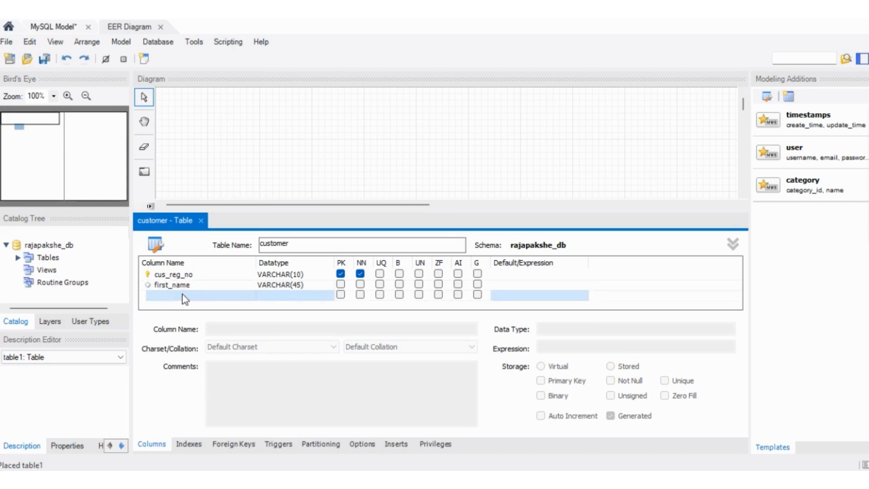
{"action": "left_click", "coordinate": [183, 298]}
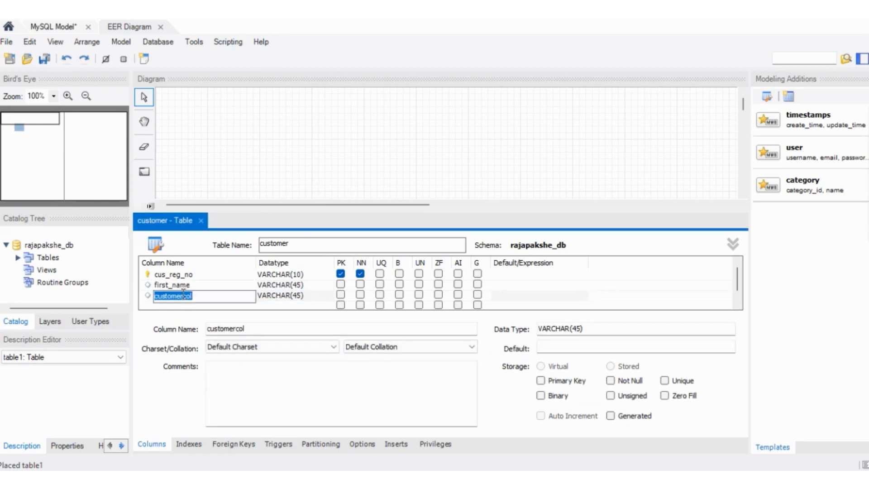
{"action": "type", "text": "last"}
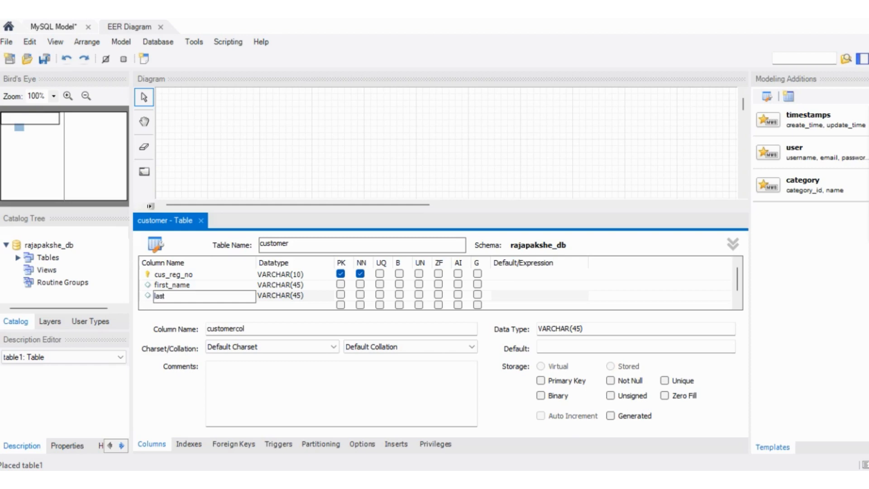
{"action": "type", "text": "_name"}
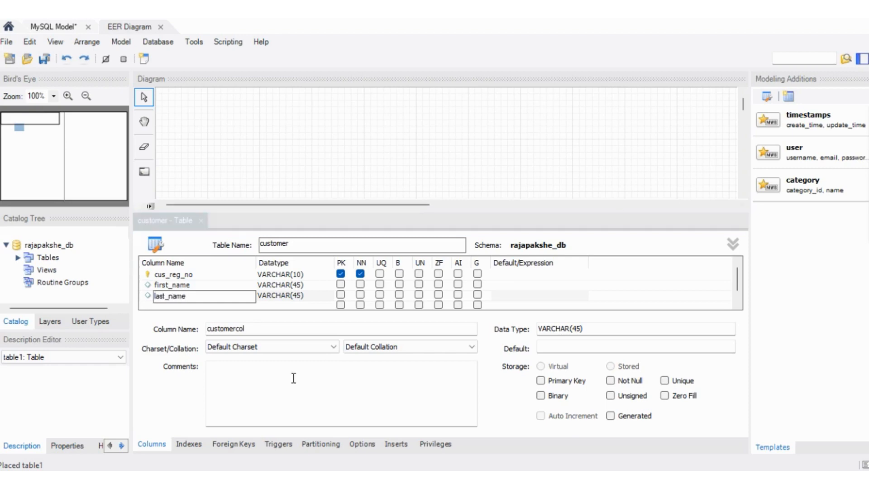
Step: Add a gender column below last_name in the customer table
{"action": "left_click", "coordinate": [243, 308]}
{"action": "left_click", "coordinate": [242, 305]}
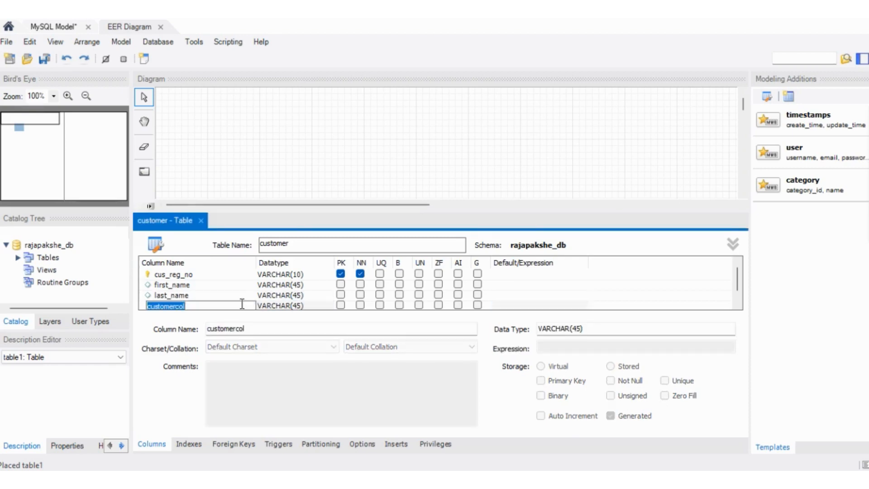
{"action": "type", "text": "gender"}
{"action": "double_click", "coordinate": [300, 307]}
{"action": "left_click", "coordinate": [299, 297]}
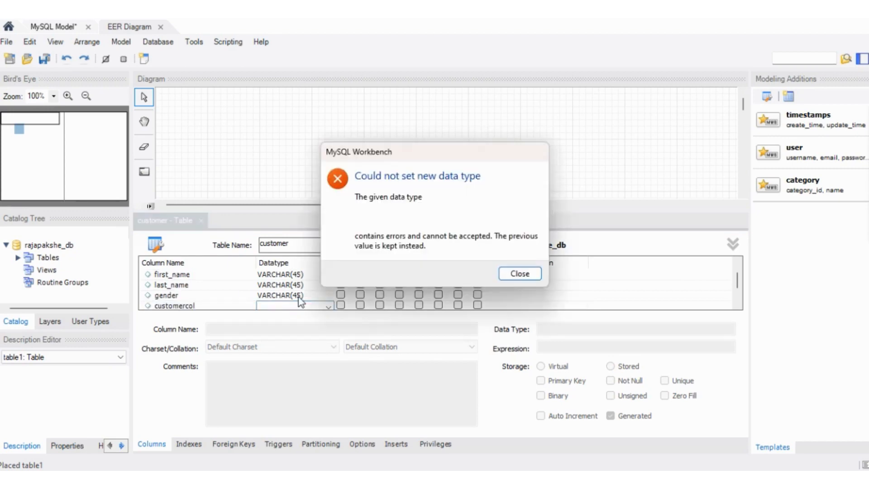
{"action": "left_click", "coordinate": [520, 274]}
Step: Name the column below gender contact_no and set its datatype to VARCHAR(10)
{"action": "double_click", "coordinate": [191, 296]}
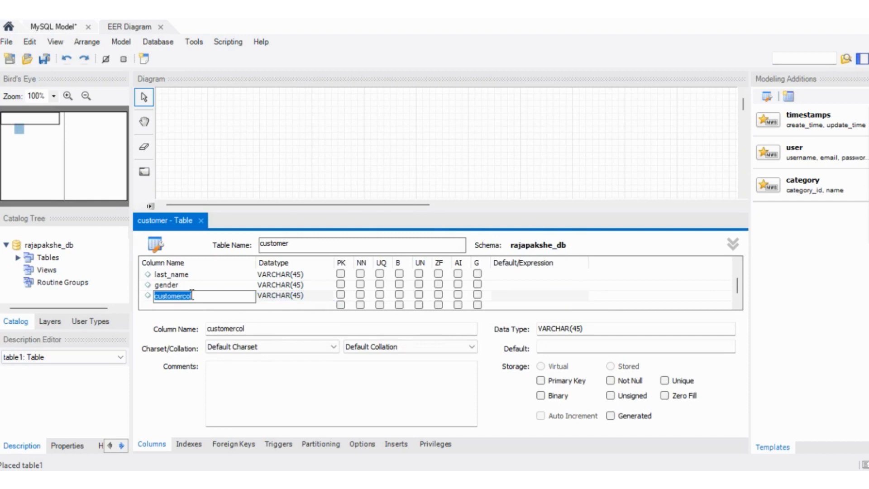
{"action": "type", "text": "contact_no"}
{"action": "double_click", "coordinate": [297, 297]}
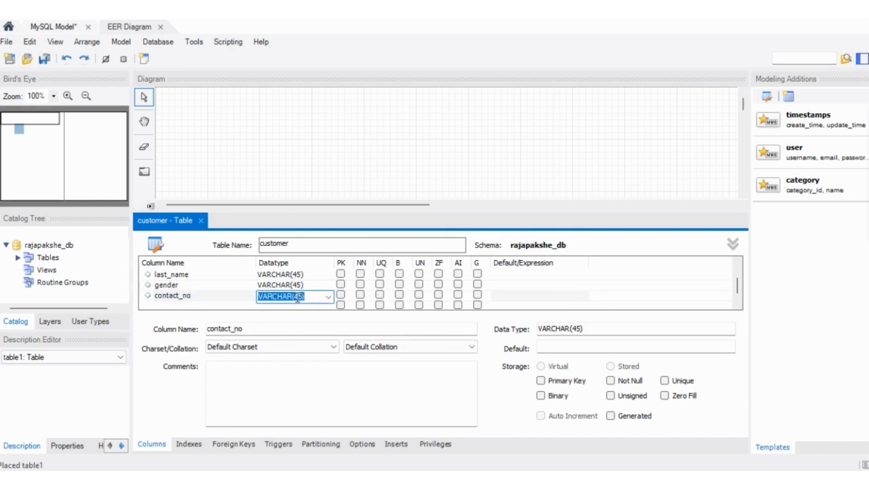
{"action": "key", "text": "BackSpace"}
{"action": "key", "text": "BackSpace"}
{"action": "type", "text": "10"}
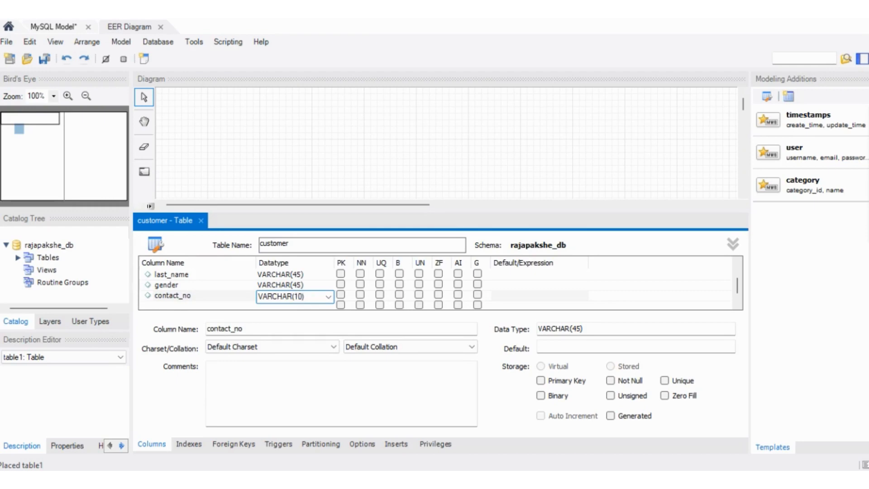
Step: Set the datatype length of the gender column to 10
{"action": "double_click", "coordinate": [300, 286]}
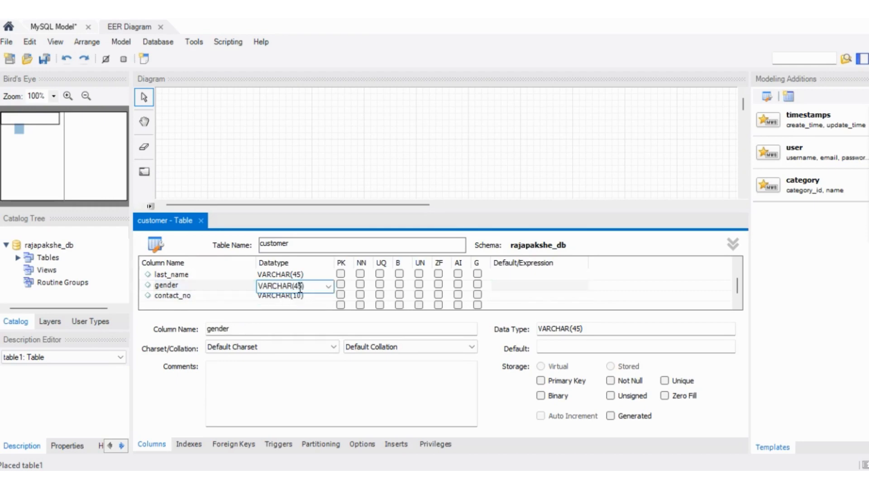
{"action": "type", "text": "10"}
{"action": "left_click", "coordinate": [238, 304]}
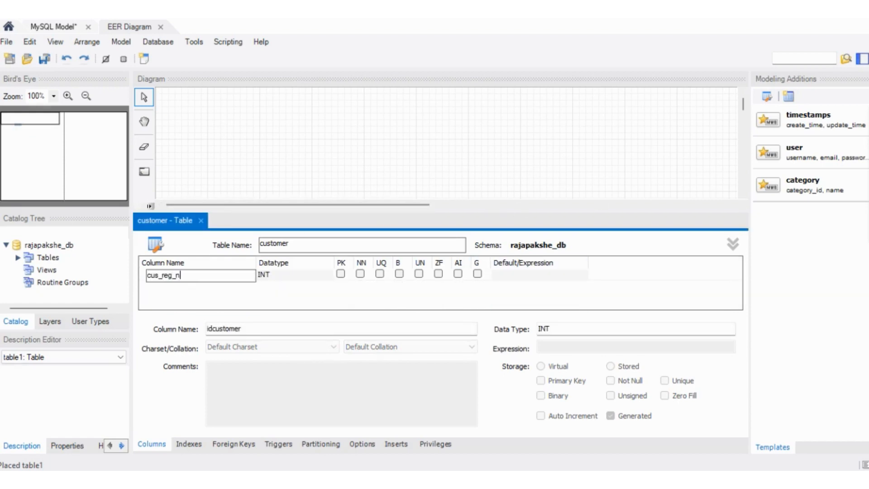
Step: Set the datatype of the cus_reg_no column in the customer table to VARCHAR(10)
{"action": "double_click", "coordinate": [280, 275]}
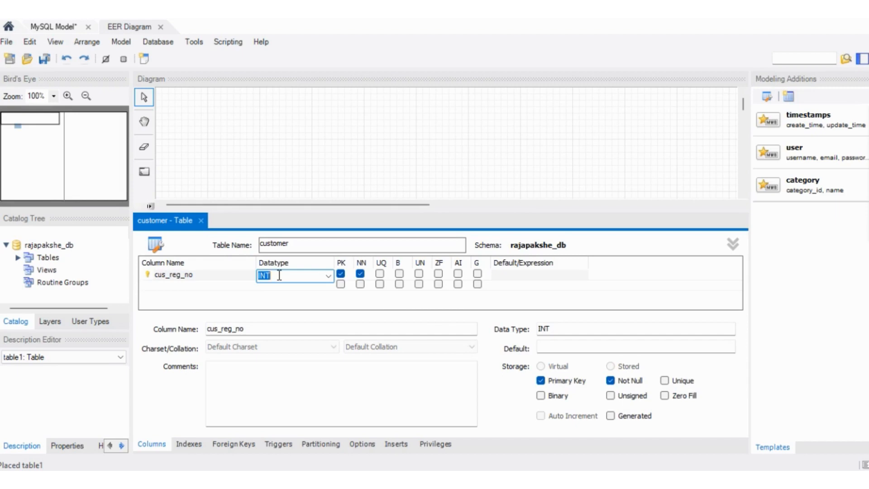
{"action": "left_click", "coordinate": [328, 275]}
{"action": "left_click", "coordinate": [287, 25]}
{"action": "type", "text": "10"}
Step: Add the columns first_name and last_name below cus_reg_no in the customer table
{"action": "double_click", "coordinate": [223, 285]}
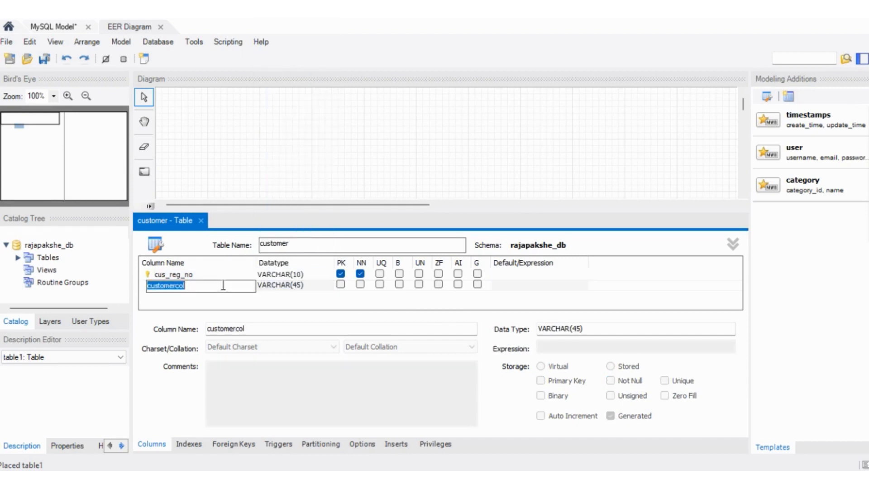
{"action": "type", "text": "first_na"}
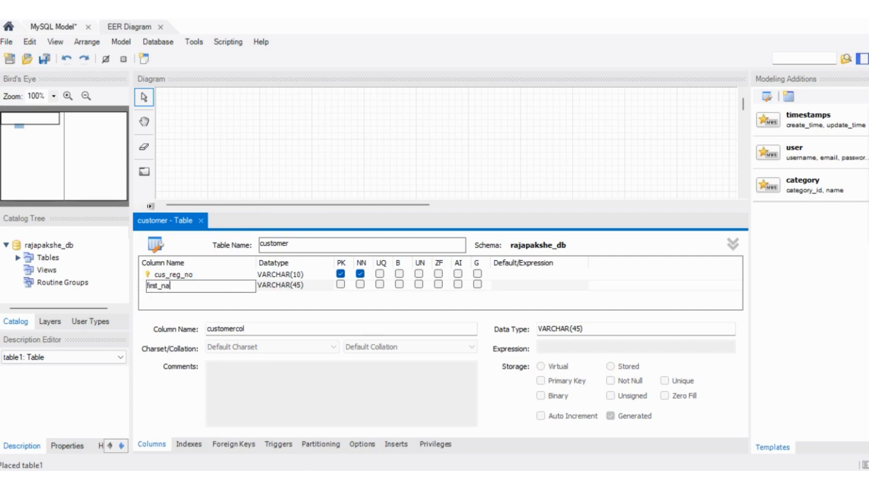
{"action": "type", "text": "me"}
{"action": "double_click", "coordinate": [181, 295]}
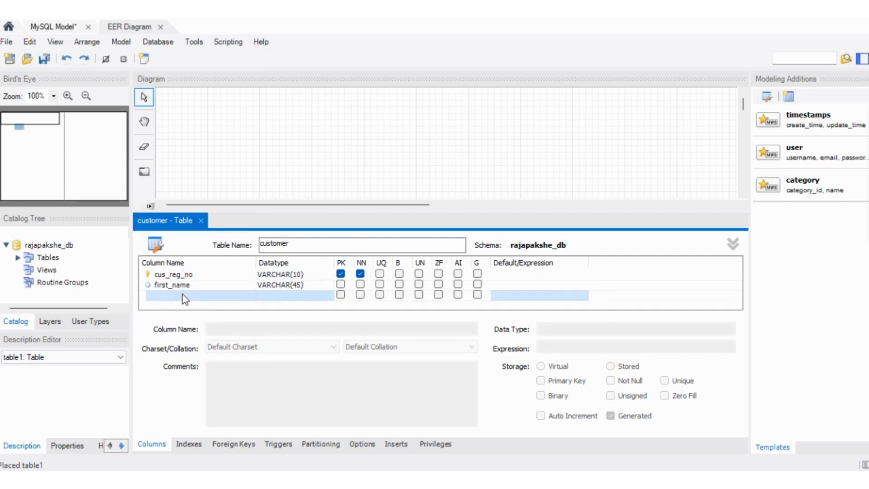
{"action": "double_click", "coordinate": [183, 295]}
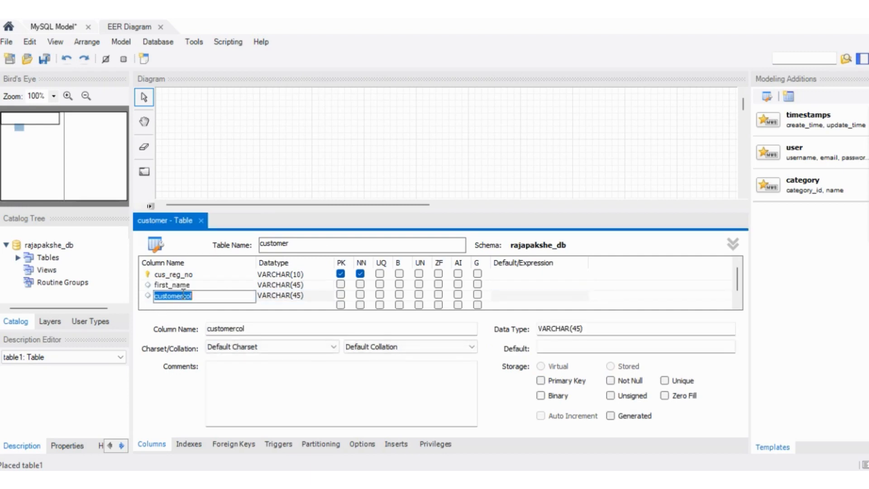
{"action": "key", "text": "BackSpace"}
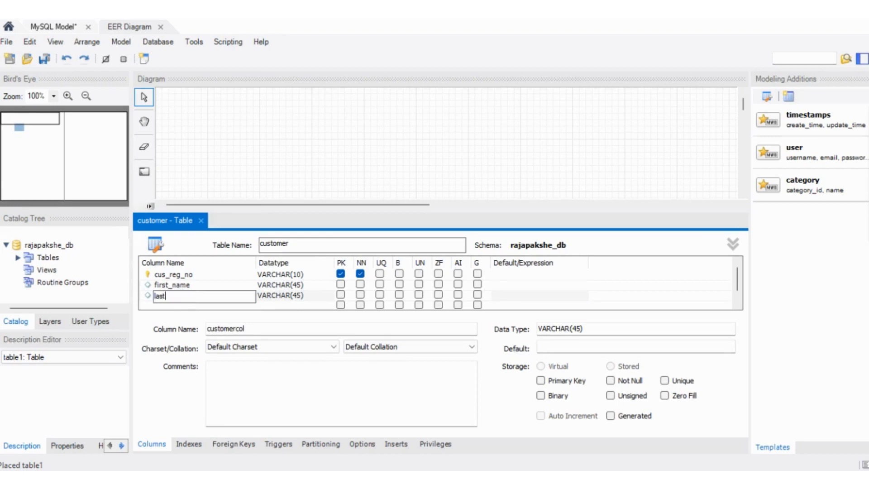
{"action": "type", "text": "last_name"}
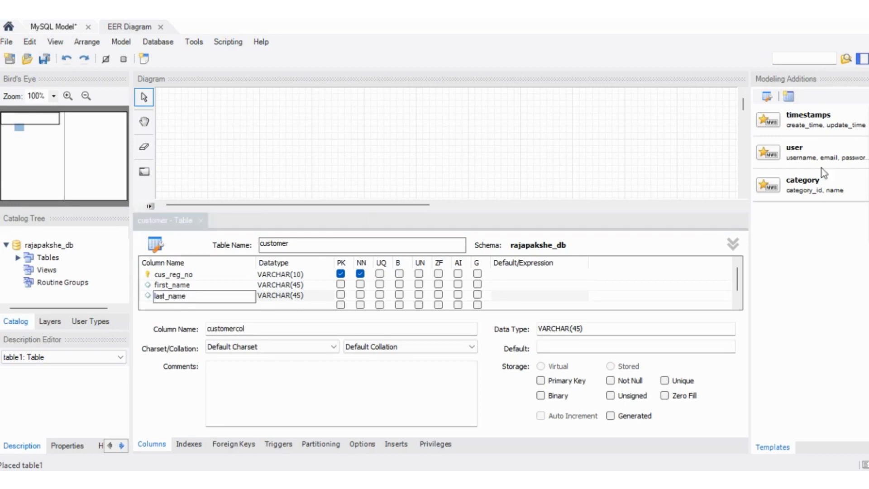
Step: Add a gender column below last_name in the customer table and dismiss the data type error
{"action": "left_click", "coordinate": [242, 307]}
{"action": "left_click", "coordinate": [243, 304]}
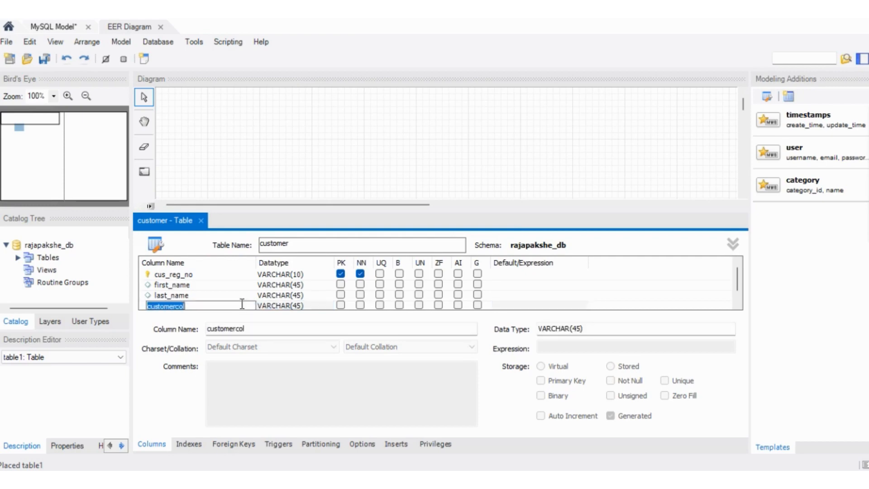
{"action": "type", "text": "gender"}
{"action": "left_click", "coordinate": [299, 306]}
{"action": "left_click", "coordinate": [300, 306]}
{"action": "left_click", "coordinate": [298, 297]}
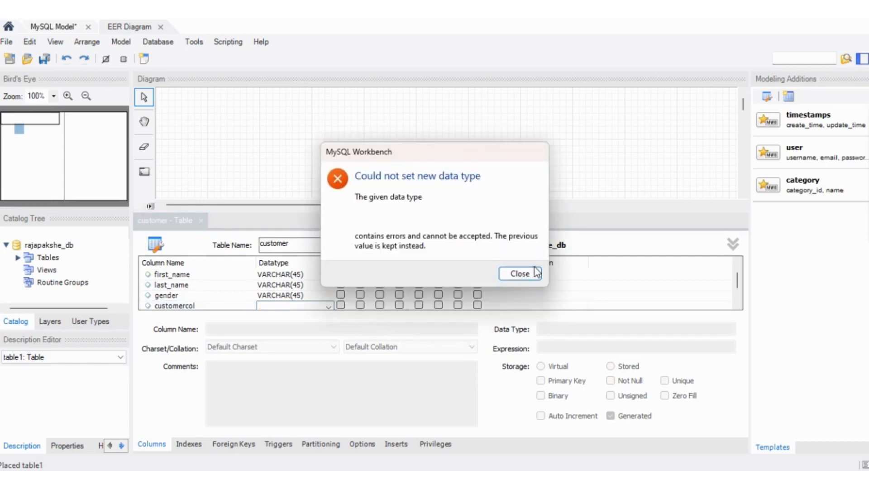
{"action": "left_click", "coordinate": [519, 273]}
Step: Name the column below gender contact_no and set its datatype to VARCHAR(10)
{"action": "left_click", "coordinate": [191, 296]}
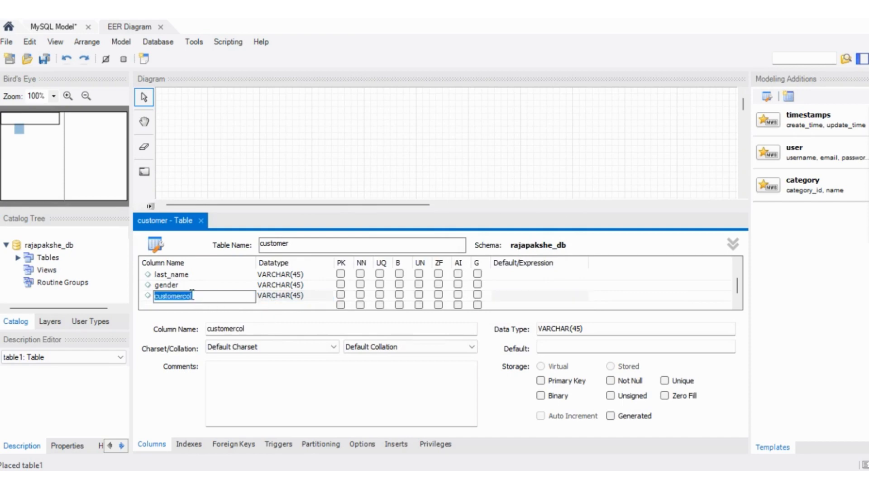
{"action": "type", "text": "cont"}
{"action": "type", "text": "act_no"}
{"action": "left_click", "coordinate": [297, 296]}
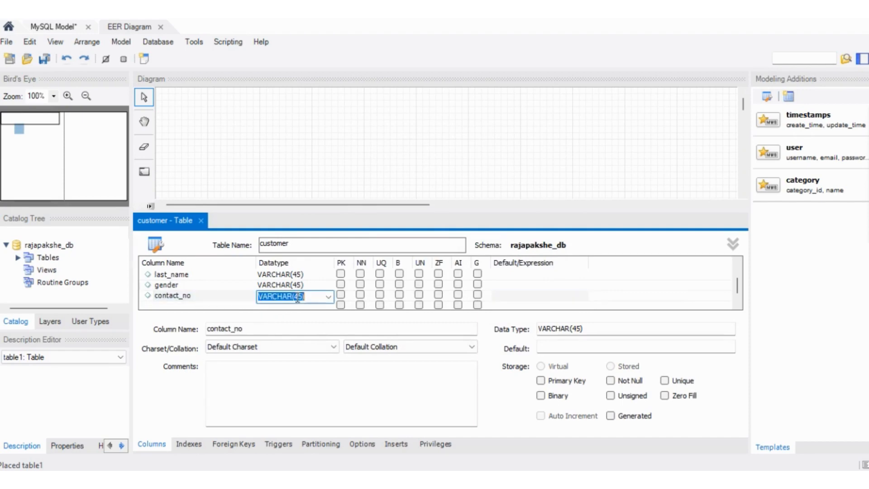
{"action": "left_click", "coordinate": [297, 297]}
{"action": "type", "text": "10"}
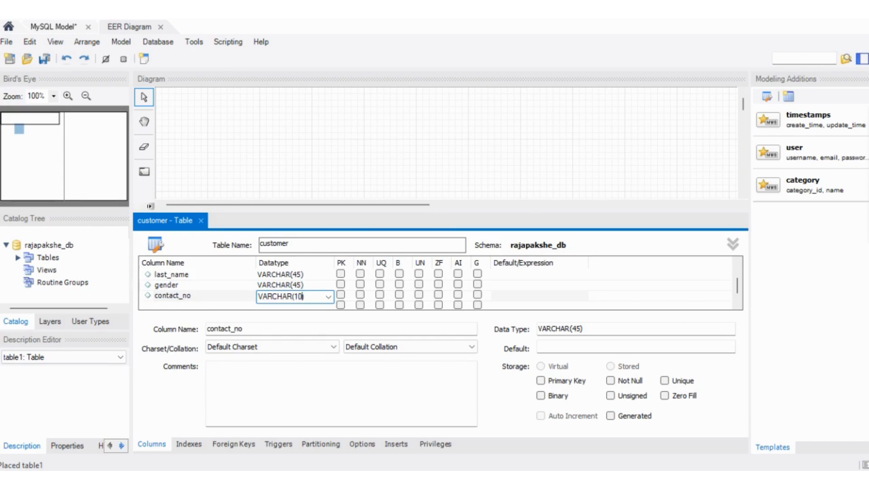
Step: Set the gender column's datatype to VARCHAR(10) and close the customer table editor
{"action": "left_click", "coordinate": [298, 286]}
{"action": "left_click", "coordinate": [299, 286]}
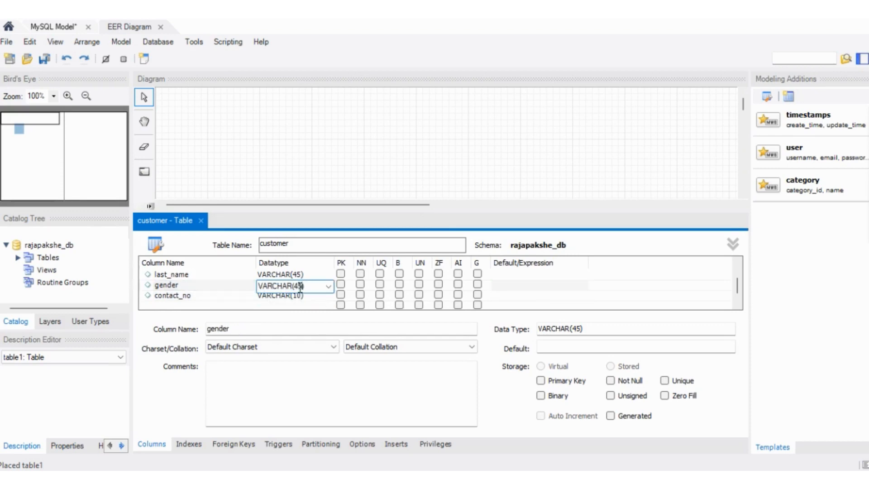
{"action": "key", "text": "BackSpace"}
{"action": "key", "text": "BackSpace"}
{"action": "type", "text": "10"}
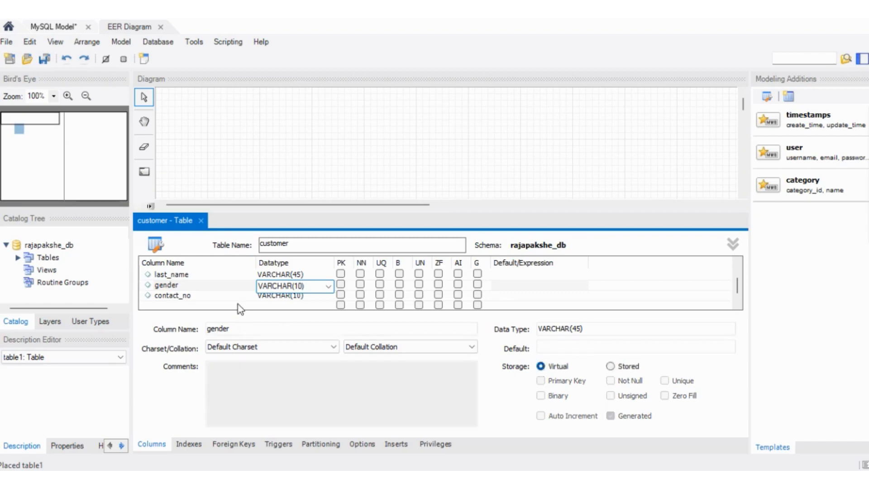
{"action": "left_click", "coordinate": [239, 304]}
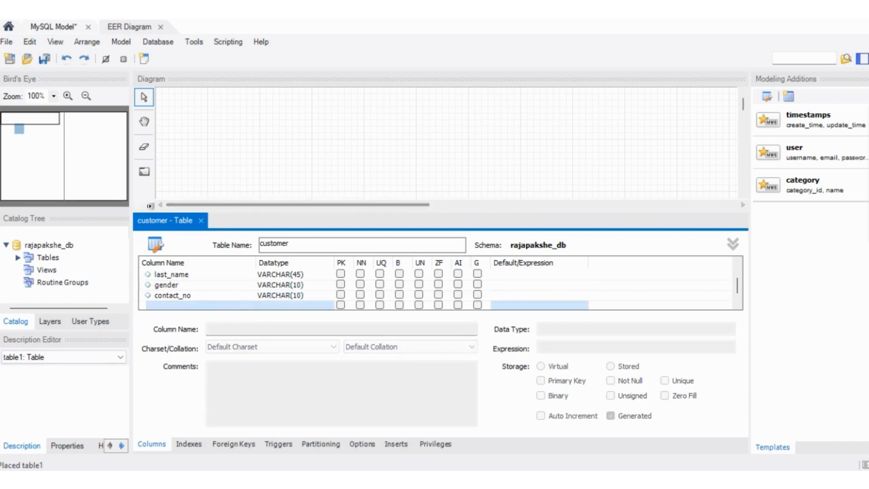
{"action": "left_click", "coordinate": [711, 164]}
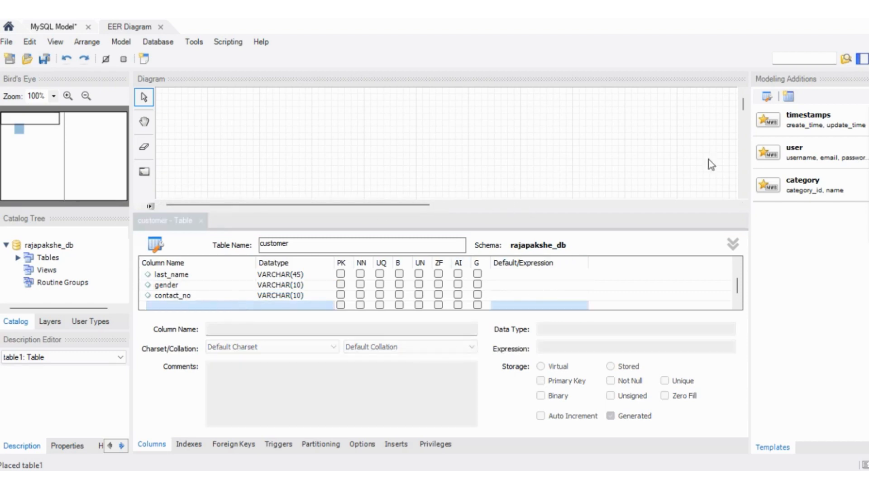
{"action": "left_click", "coordinate": [200, 221]}
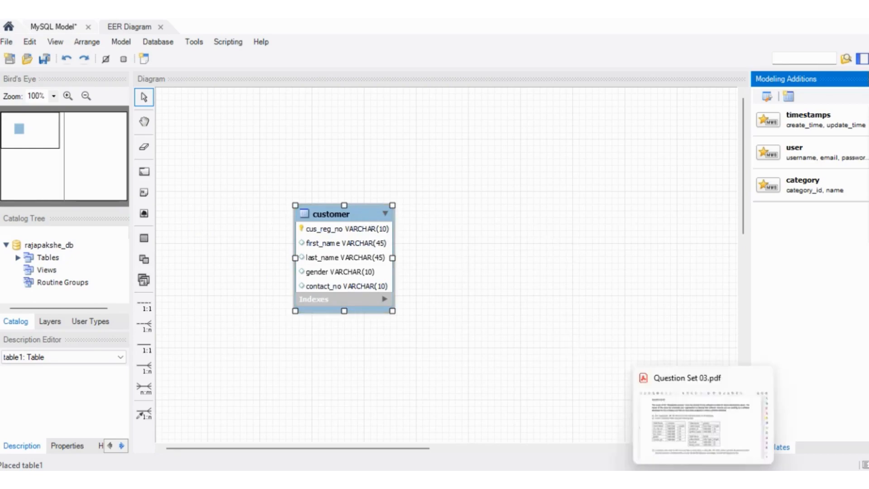
Step: Check the product table's definition in Question Set 03.pdf, and place a new table named product on the diagram, above and right of customer
{"action": "left_click", "coordinate": [708, 481]}
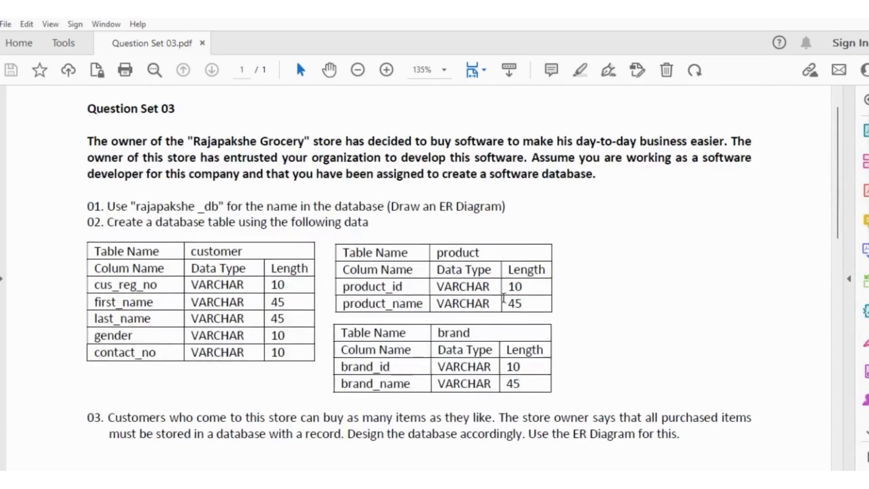
{"action": "key", "text": "alt+Tab"}
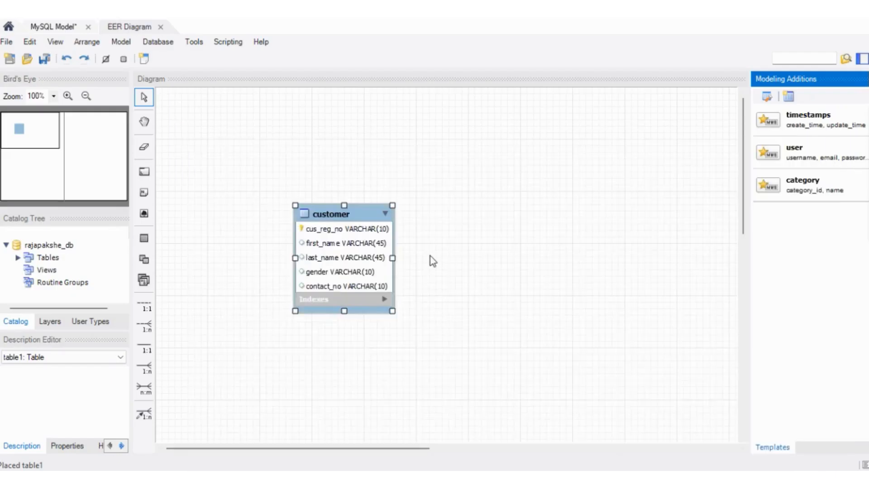
{"action": "left_click", "coordinate": [148, 246]}
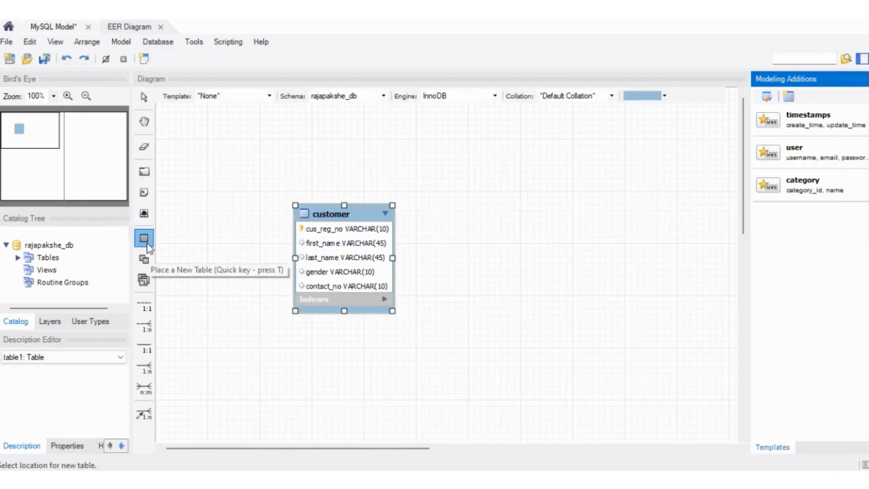
{"action": "left_click", "coordinate": [500, 170]}
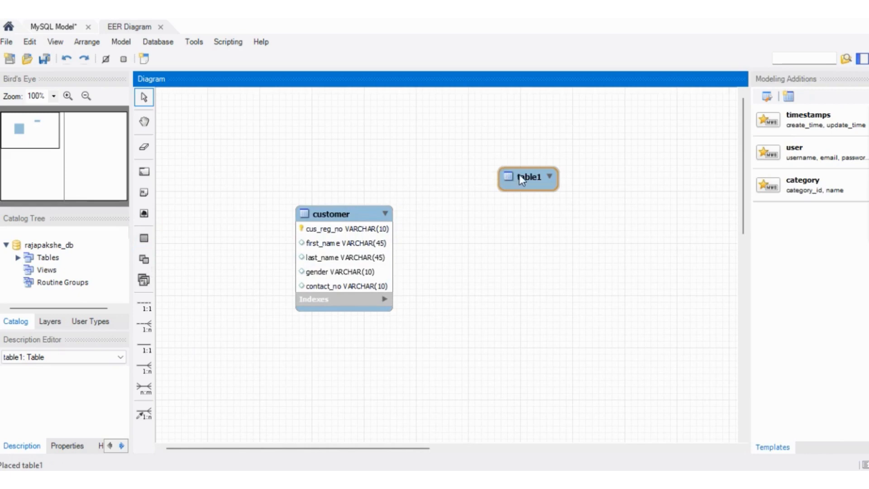
{"action": "double_click", "coordinate": [519, 175]}
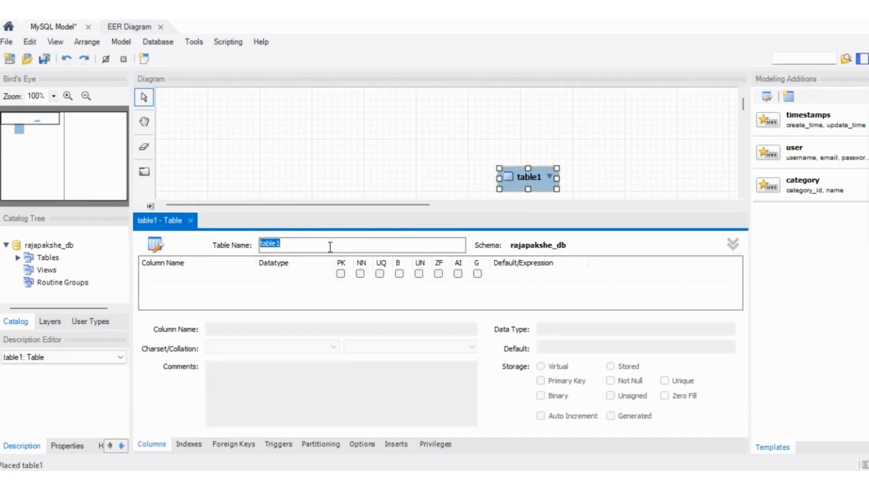
{"action": "type", "text": "product"}
Step: Add a product_id column with datatype VARCHAR(10) as the first column of the product table
{"action": "double_click", "coordinate": [198, 275]}
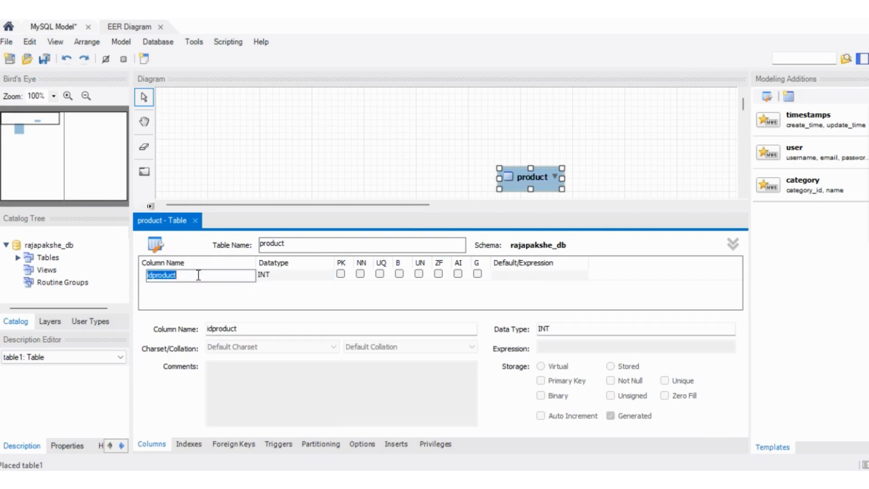
{"action": "type", "text": "product_id"}
{"action": "left_click", "coordinate": [267, 277]}
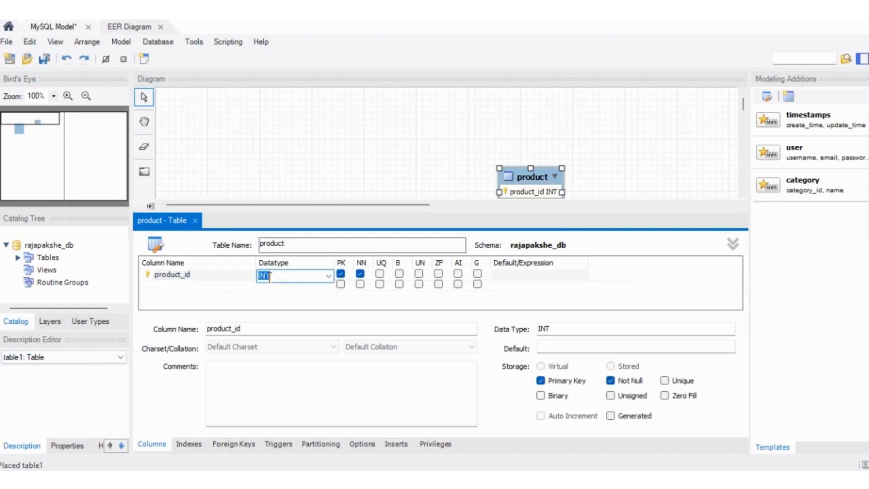
{"action": "left_click", "coordinate": [327, 275]}
{"action": "left_click", "coordinate": [282, 19]}
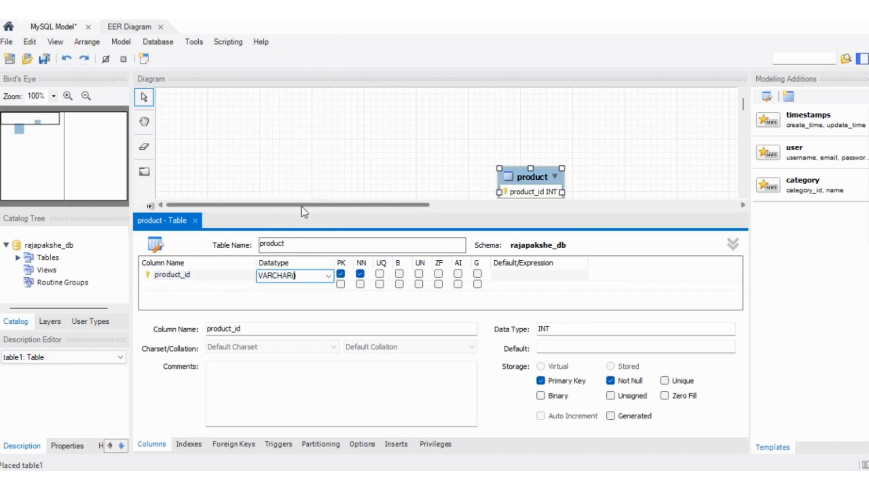
{"action": "type", "text": "10"}
Step: Add a product_name column with datatype VARCHAR(45) below product_id
{"action": "left_click", "coordinate": [217, 286]}
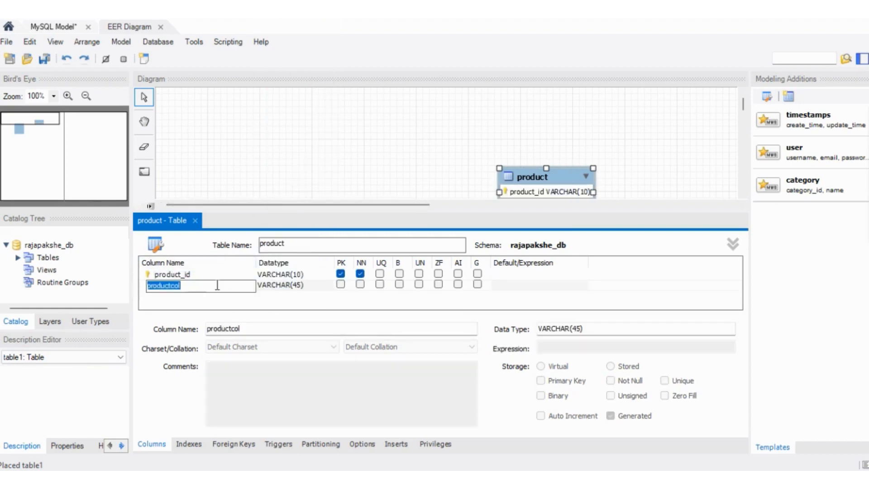
{"action": "type", "text": "product_name"}
{"action": "left_click", "coordinate": [228, 304]}
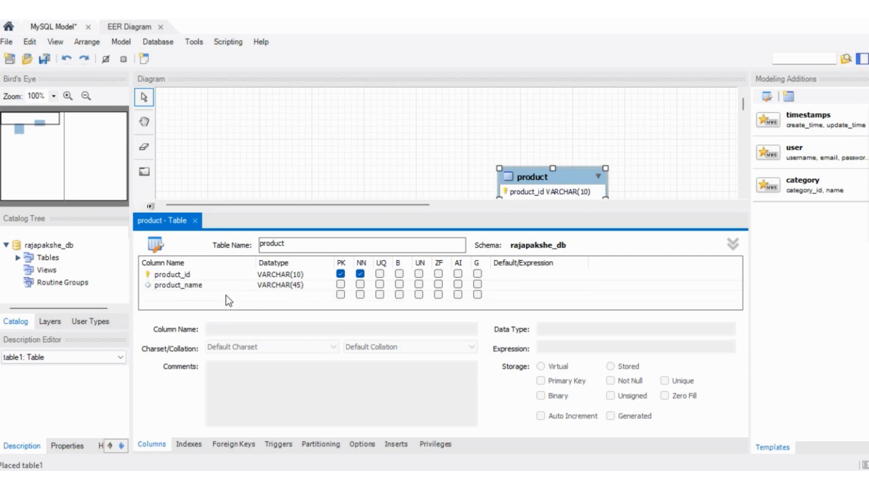
{"action": "left_click", "coordinate": [228, 300]}
{"action": "key", "text": "alt+Tab"}
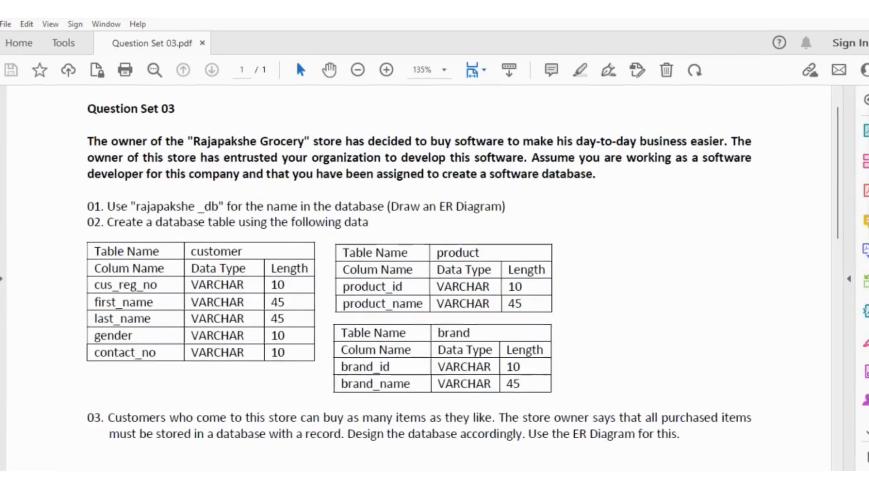
{"action": "key", "text": "alt+Tab"}
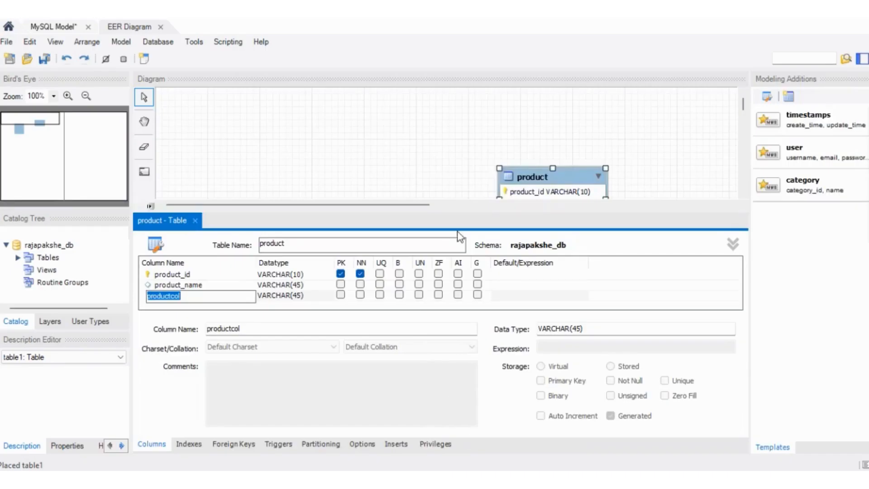
{"action": "right_click", "coordinate": [210, 296]}
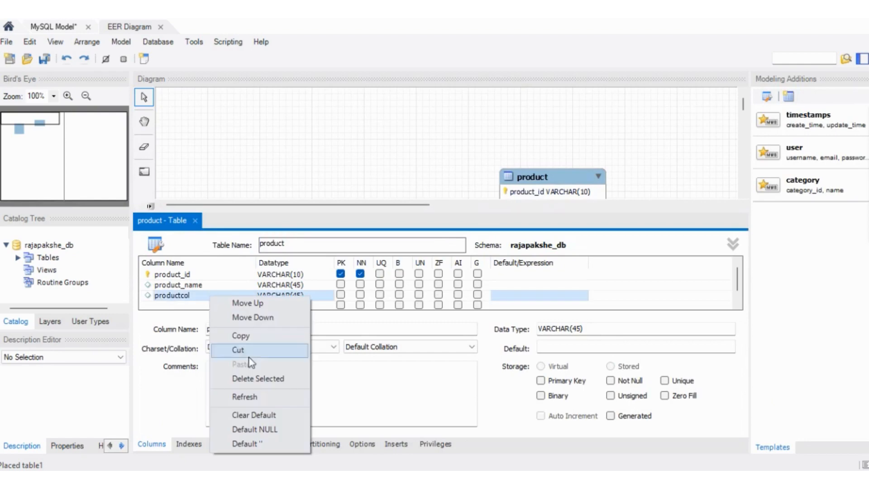
{"action": "left_click", "coordinate": [258, 380]}
Step: Name the product table's first column product_id and set its datatype to VARCHAR(10)
{"action": "type", "text": "product_id"}
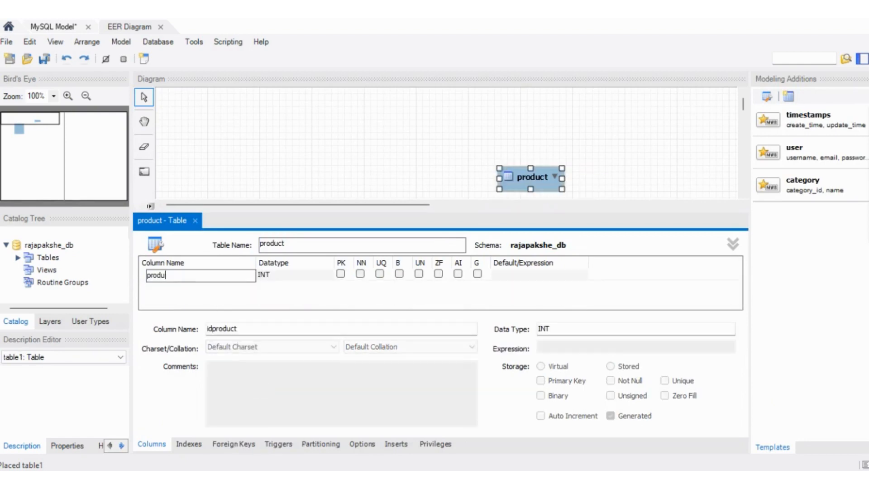
{"action": "left_click", "coordinate": [268, 276]}
{"action": "left_click", "coordinate": [328, 275]}
{"action": "scroll", "coordinate": [328, 281], "scroll_direction": "up", "scroll_amount": 5}
{"action": "left_click", "coordinate": [280, 30]}
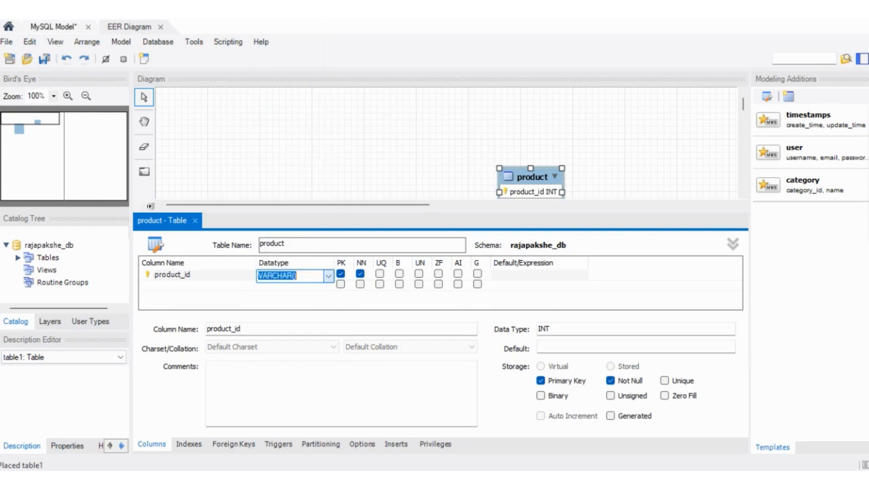
{"action": "type", "text": "VARCHAR(10"}
Step: Name the product table's second column product_name, keeping the datatype VARCHAR(45)
{"action": "left_click", "coordinate": [218, 285]}
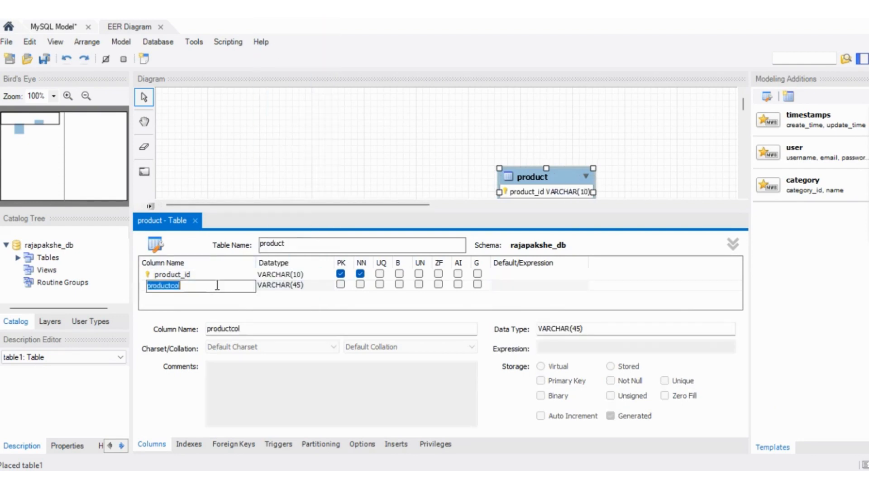
{"action": "type", "text": "product_name"}
{"action": "left_click", "coordinate": [230, 307]}
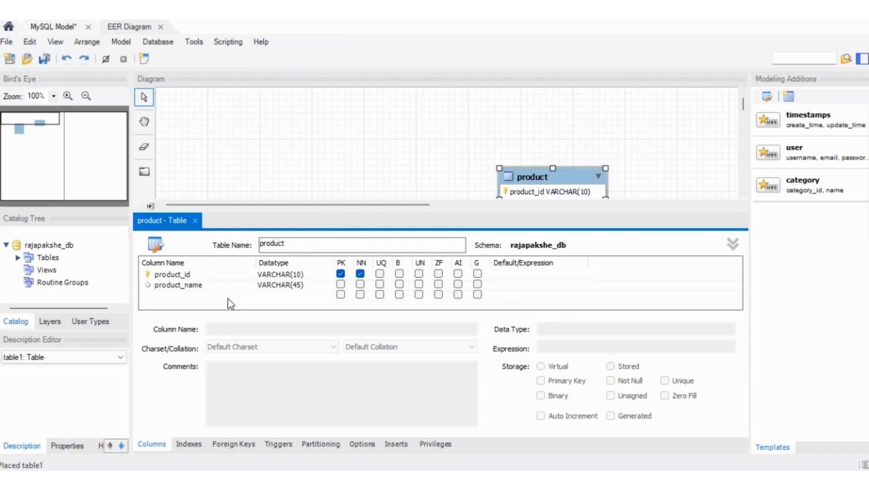
{"action": "double_click", "coordinate": [227, 296]}
{"action": "key", "text": "alt+Tab"}
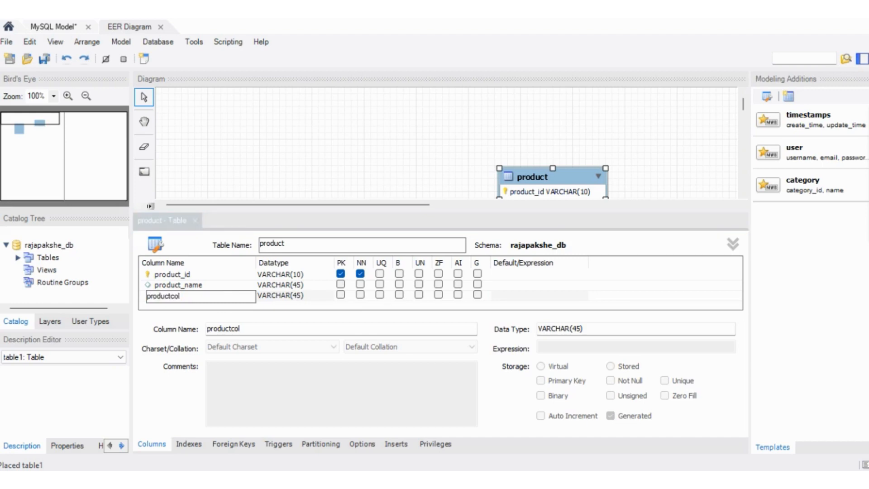
{"action": "key", "text": "alt+Tab"}
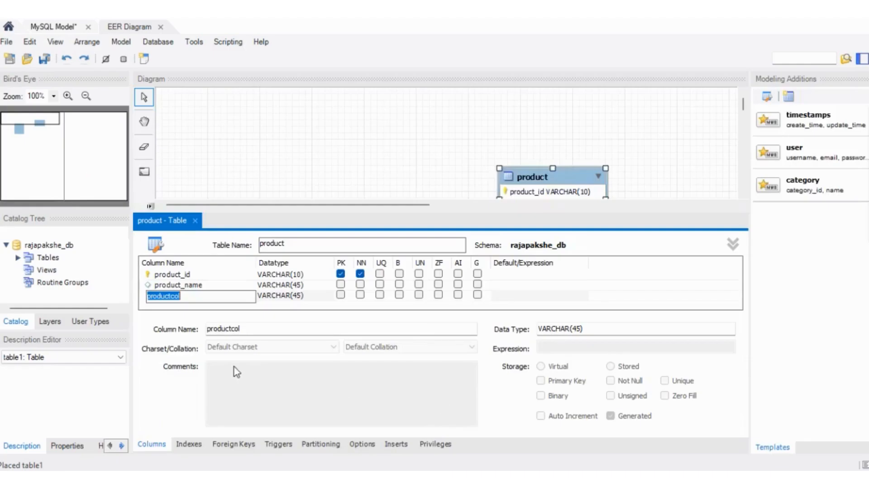
{"action": "left_click", "coordinate": [434, 152]}
{"action": "right_click", "coordinate": [212, 301]}
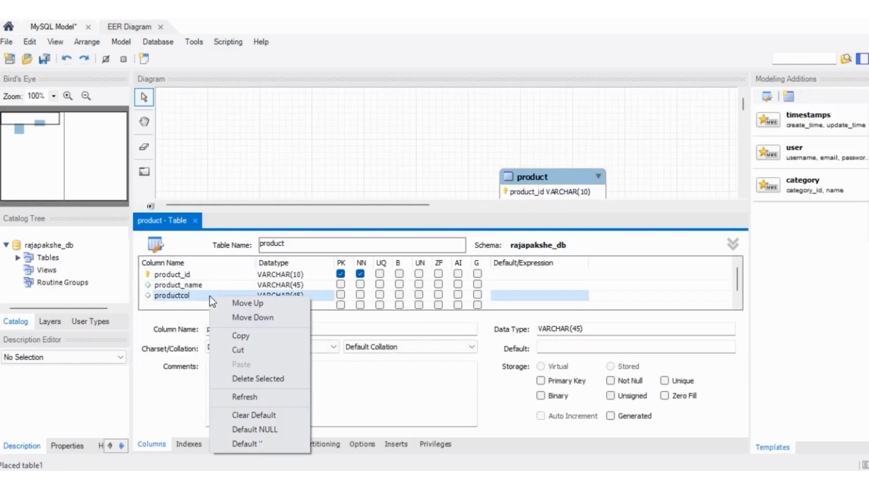
{"action": "left_click", "coordinate": [258, 381]}
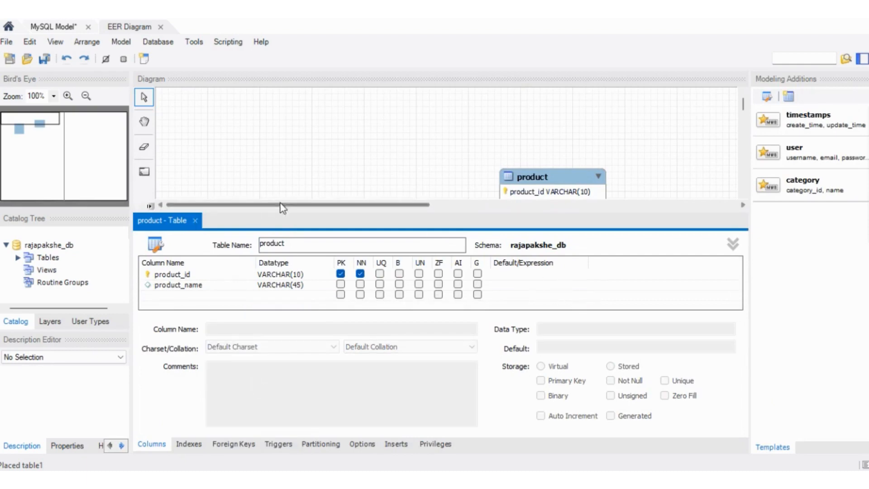
Step: Close the product table's editor and check the brand table's specification in the Question Set 03 PDF
{"action": "left_click", "coordinate": [196, 220]}
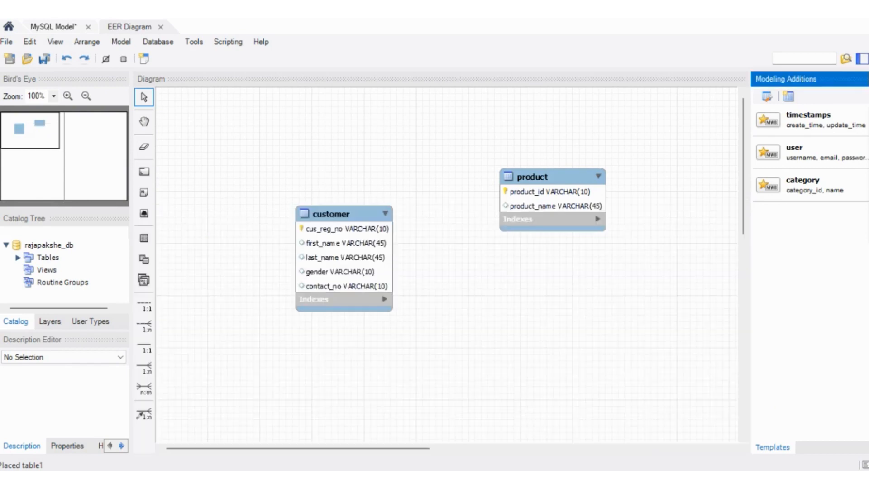
{"action": "key", "text": "alt+Tab"}
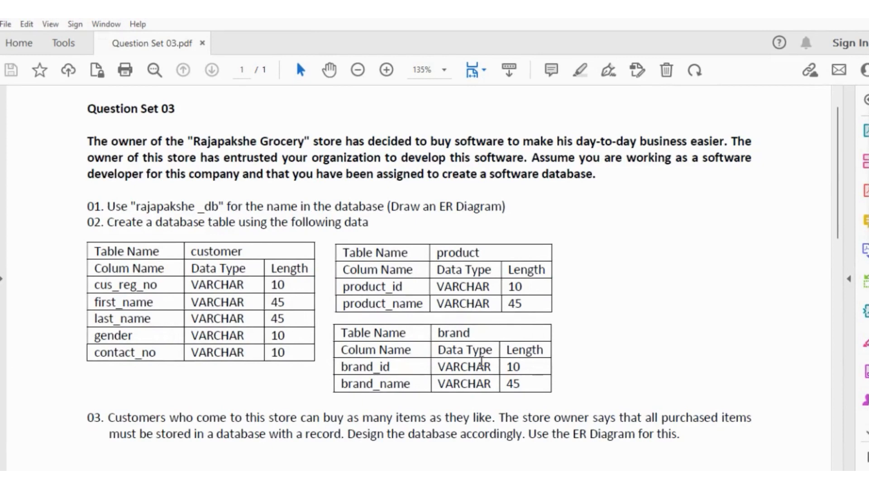
{"action": "key", "text": "alt+Tab"}
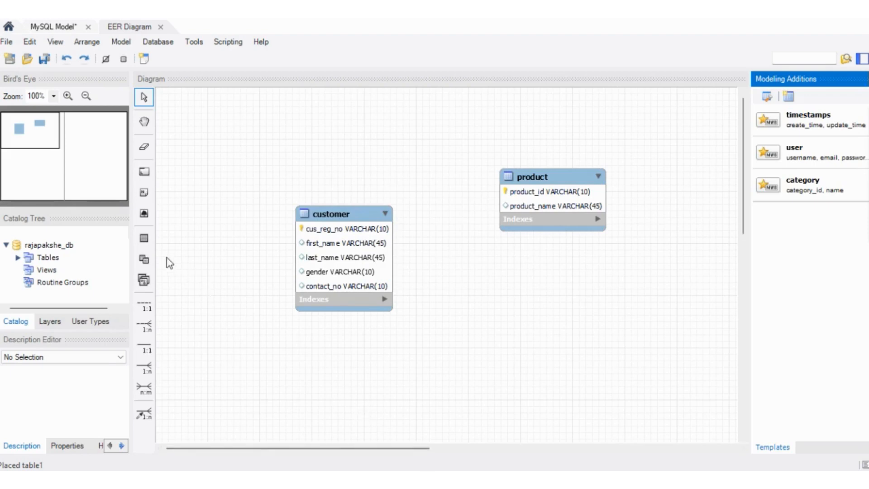
Step: Place a new table beneath the product table in the diagram and name it brand
{"action": "left_click", "coordinate": [144, 239]}
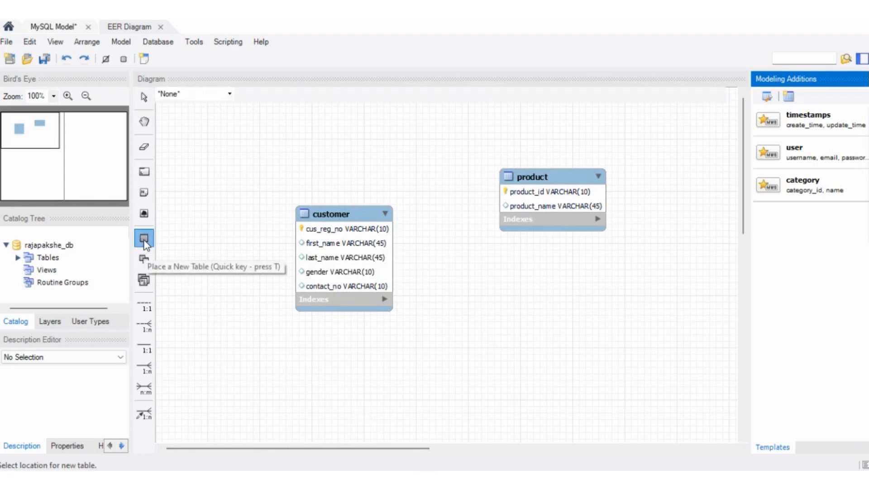
{"action": "left_click", "coordinate": [463, 259]}
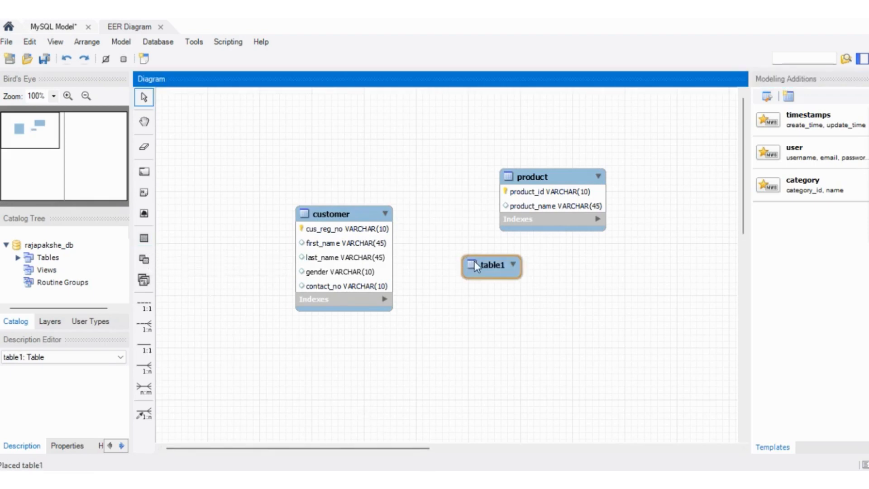
{"action": "double_click", "coordinate": [476, 265]}
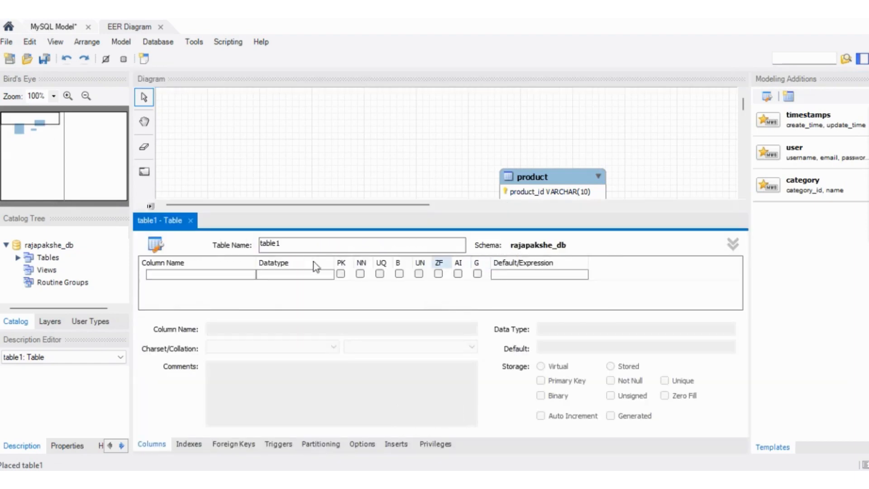
{"action": "left_click", "coordinate": [288, 245]}
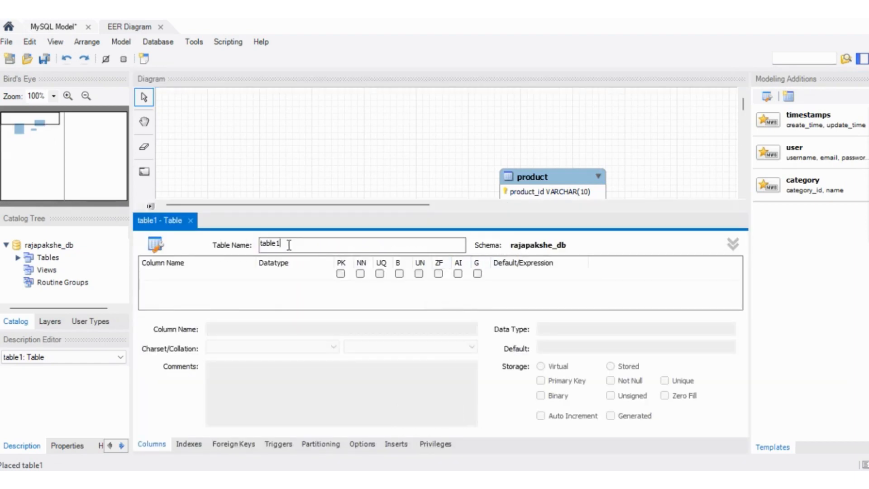
{"action": "double_click", "coordinate": [289, 245]}
{"action": "type", "text": "brand"}
Step: Add the columns brand_id and brand_name to the brand table, keeping VARCHAR(45) for brand_name
{"action": "double_click", "coordinate": [230, 274]}
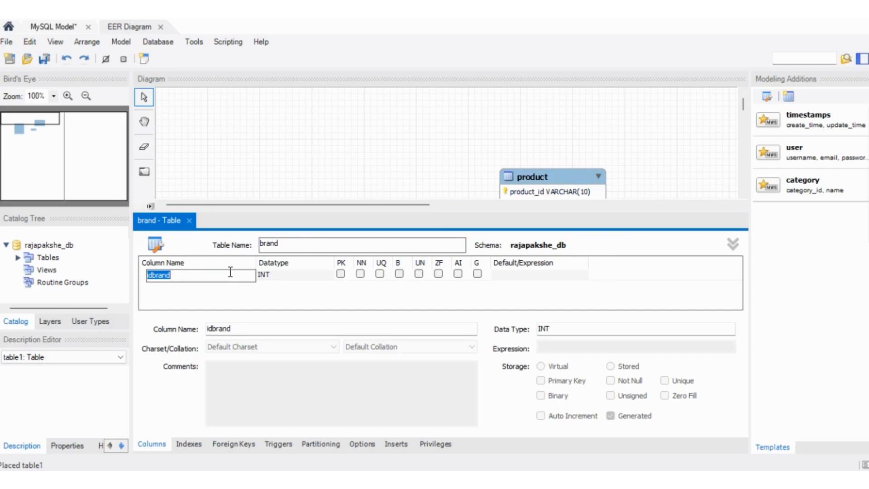
{"action": "type", "text": "brand_id"}
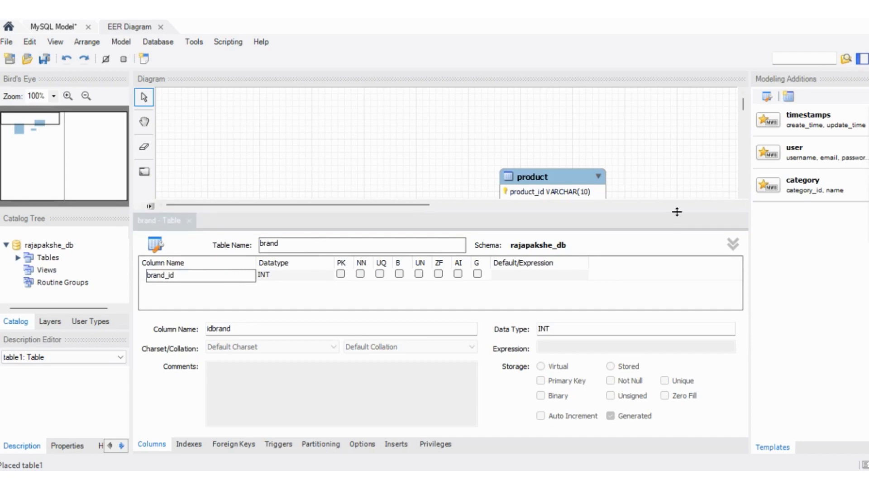
{"action": "left_click", "coordinate": [167, 285]}
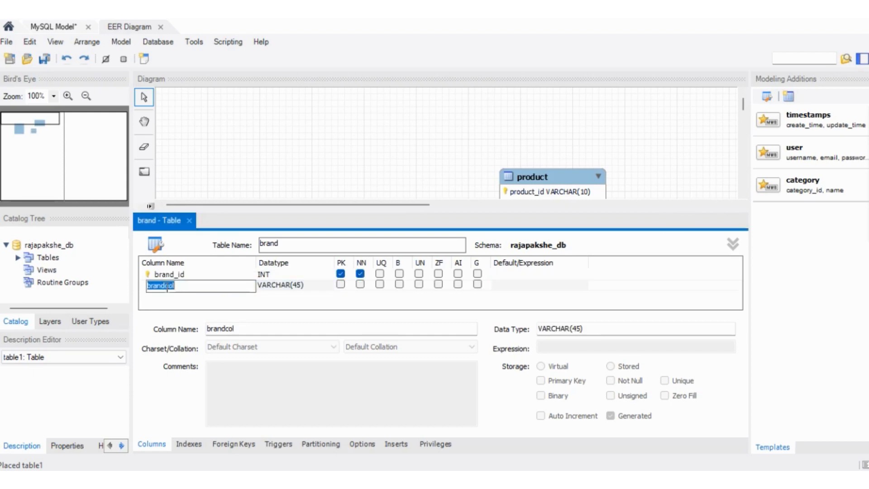
{"action": "type", "text": "brand_name"}
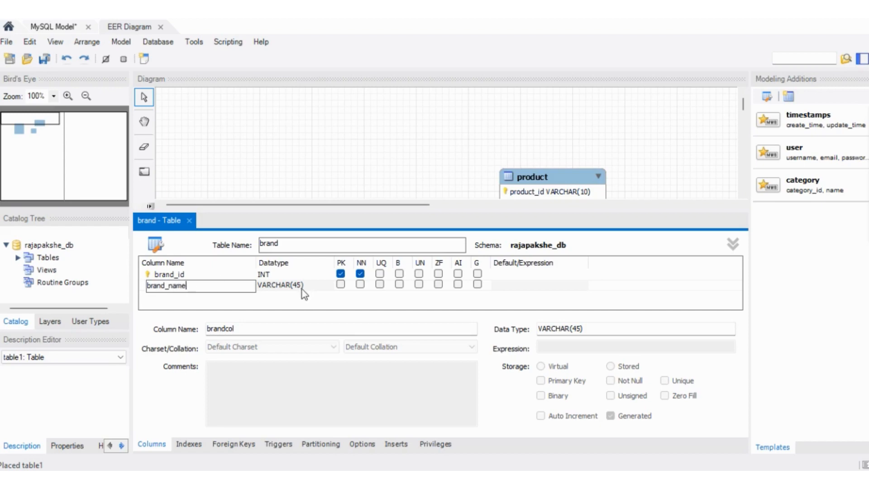
Step: Set the datatype of brand_id to VARCHAR(10) and close the brand table's editor
{"action": "left_click", "coordinate": [292, 275]}
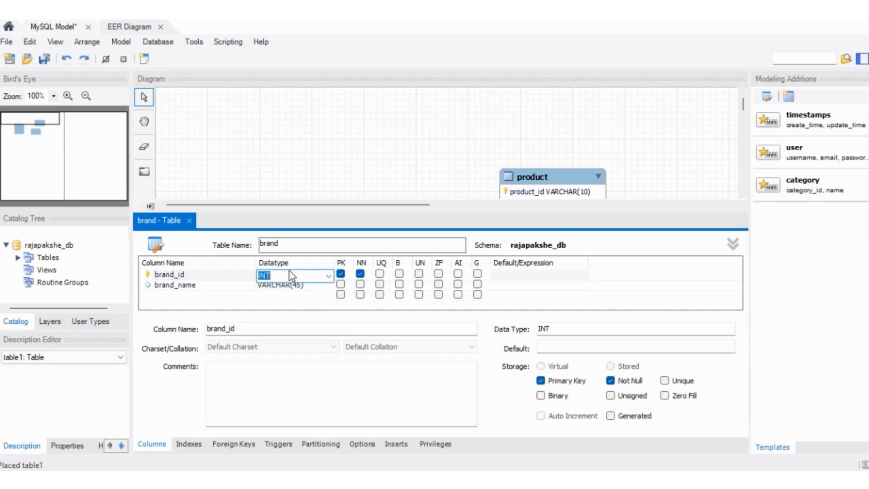
{"action": "left_click", "coordinate": [331, 275]}
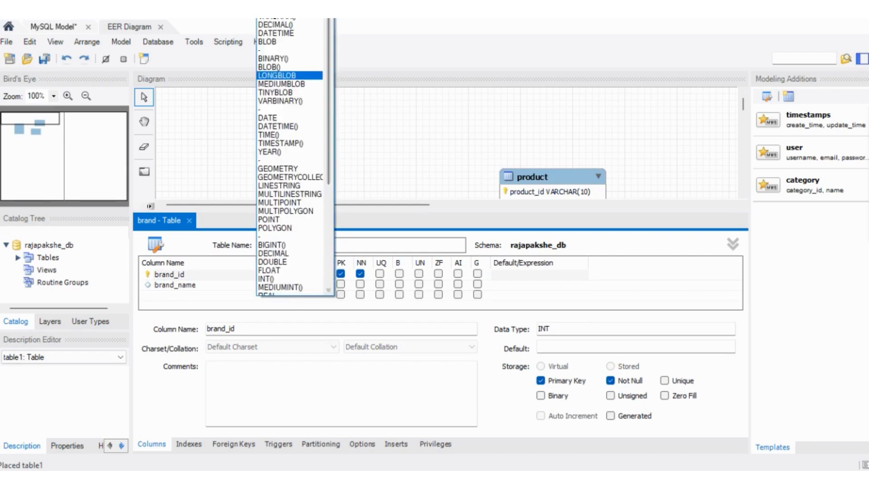
{"action": "left_click", "coordinate": [276, 39]}
{"action": "type", "text": "1"}
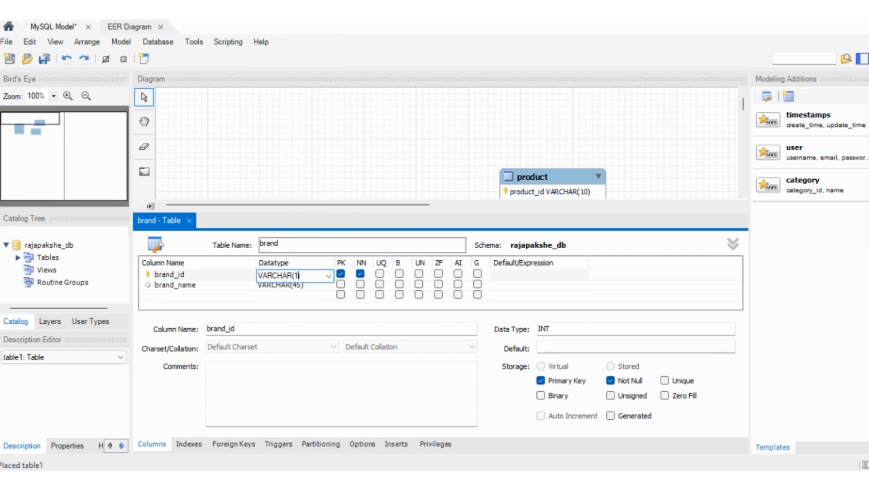
{"action": "type", "text": "0"}
{"action": "left_click", "coordinate": [251, 306]}
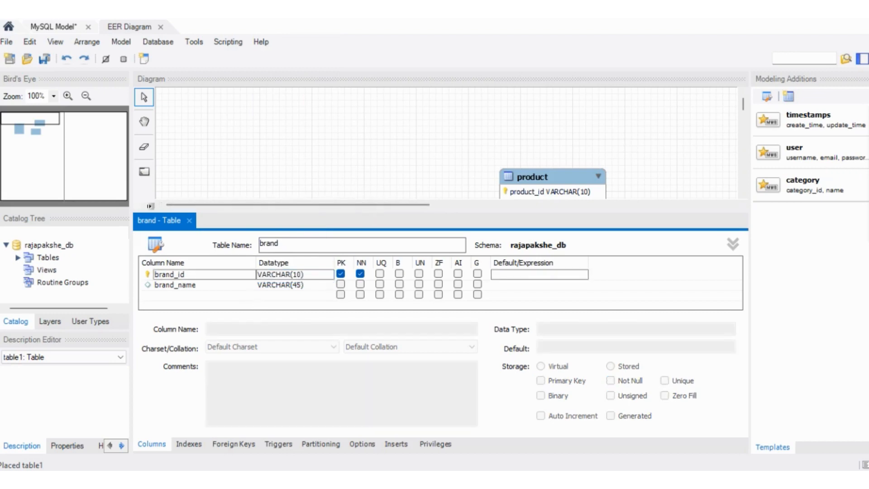
{"action": "left_click", "coordinate": [189, 221]}
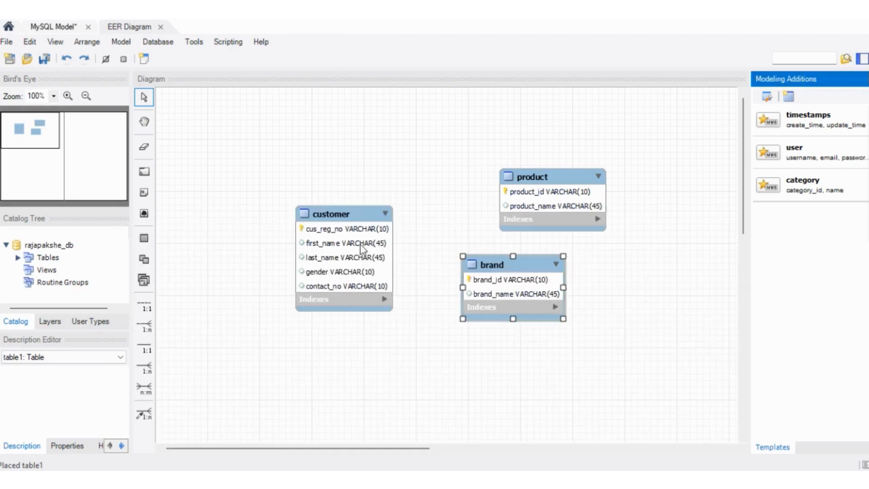
Step: Rearrange the diagram with customer farther from the other tables, product level with it, and brand spaced below product
{"action": "left_click_drag", "start_coordinate": [344, 217], "coordinate": [267, 172]}
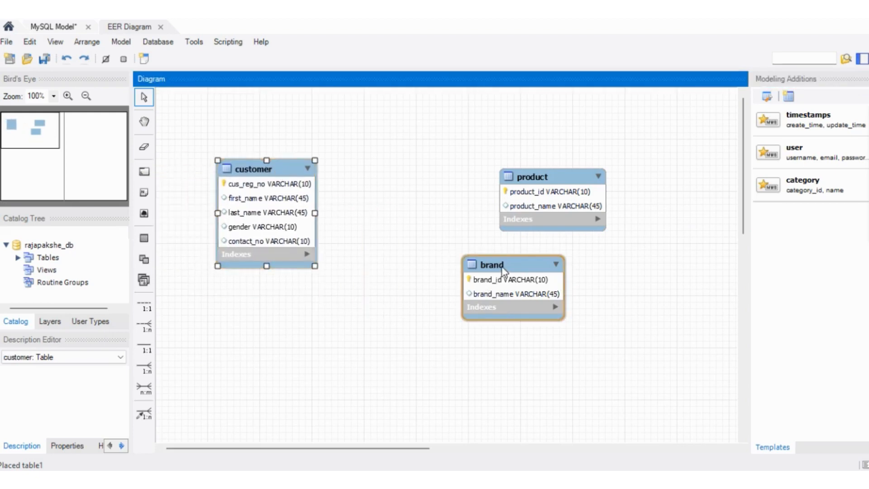
{"action": "left_click_drag", "start_coordinate": [501, 271], "coordinate": [377, 315]}
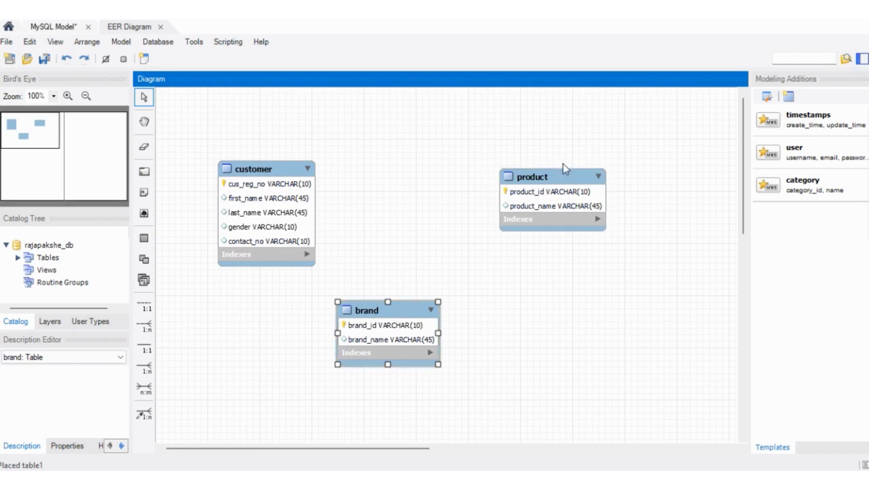
{"action": "left_click_drag", "start_coordinate": [556, 181], "coordinate": [548, 197]}
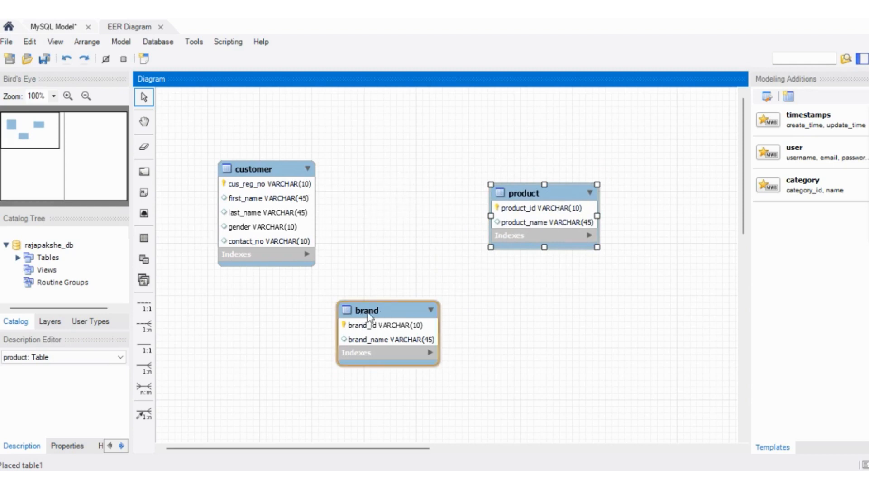
{"action": "left_click_drag", "start_coordinate": [368, 316], "coordinate": [521, 313]}
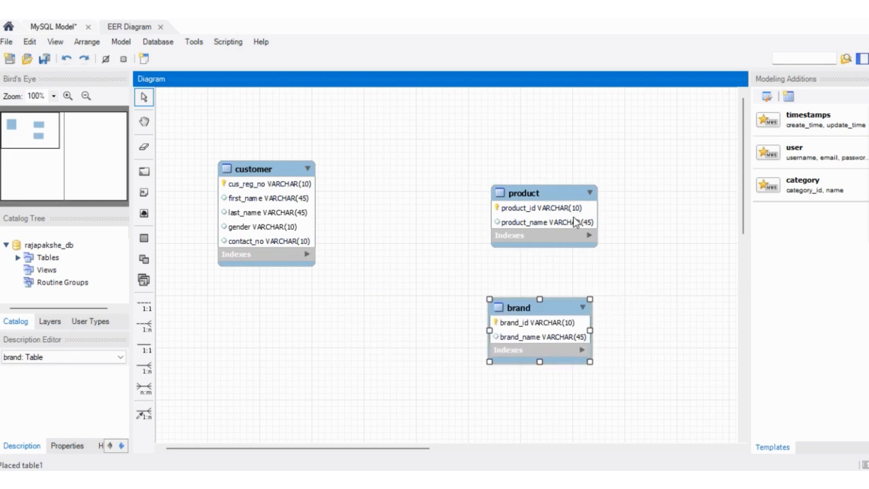
{"action": "left_click_drag", "start_coordinate": [548, 197], "coordinate": [542, 168]}
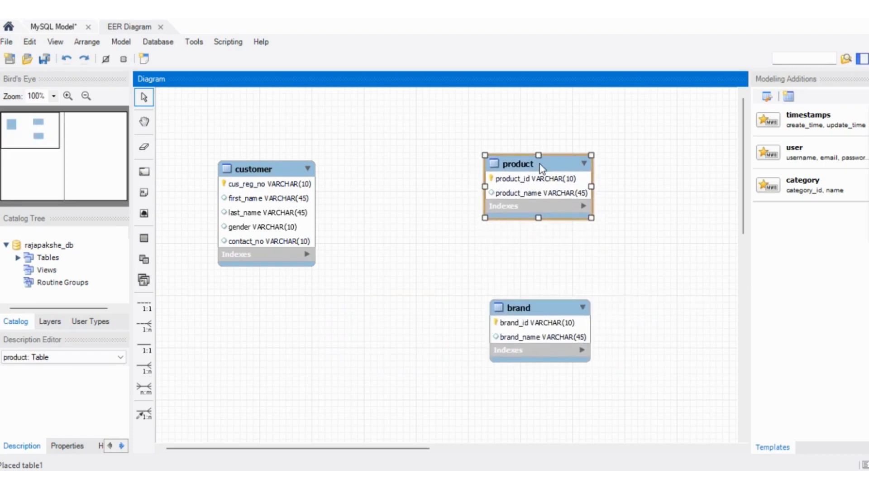
{"action": "left_click", "coordinate": [673, 214]}
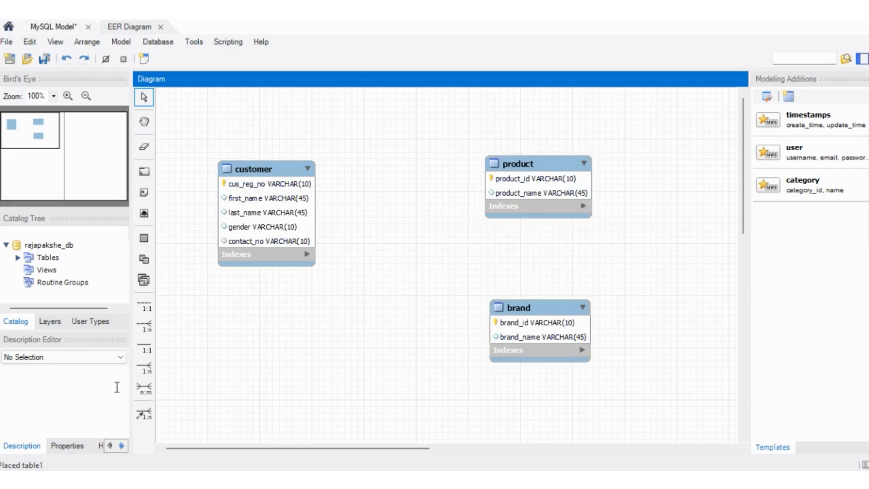
Step: Create a 1:n non-identifying relationship with product receiving the foreign key and brand as the referenced table
{"action": "left_click", "coordinate": [149, 332]}
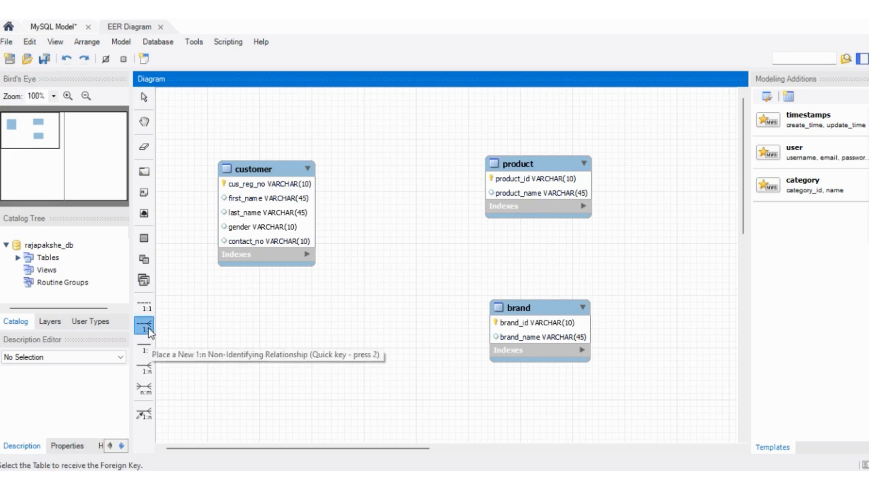
{"action": "left_click", "coordinate": [548, 197]}
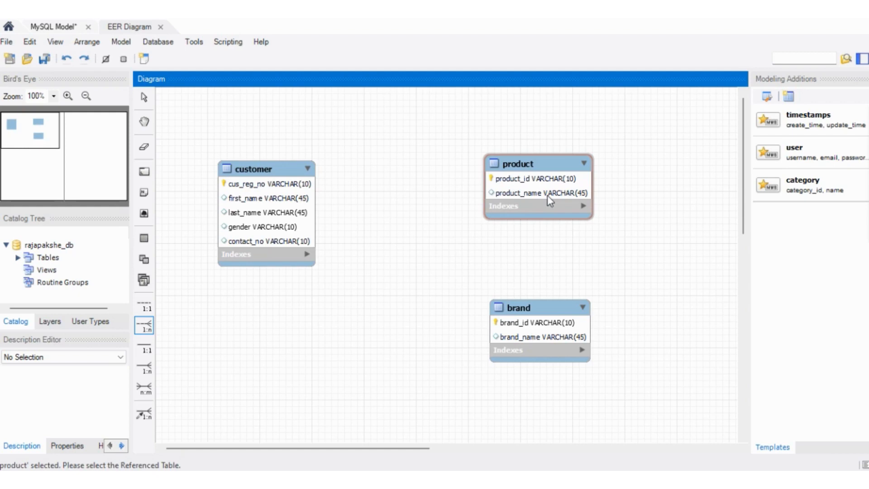
{"action": "left_click", "coordinate": [550, 316]}
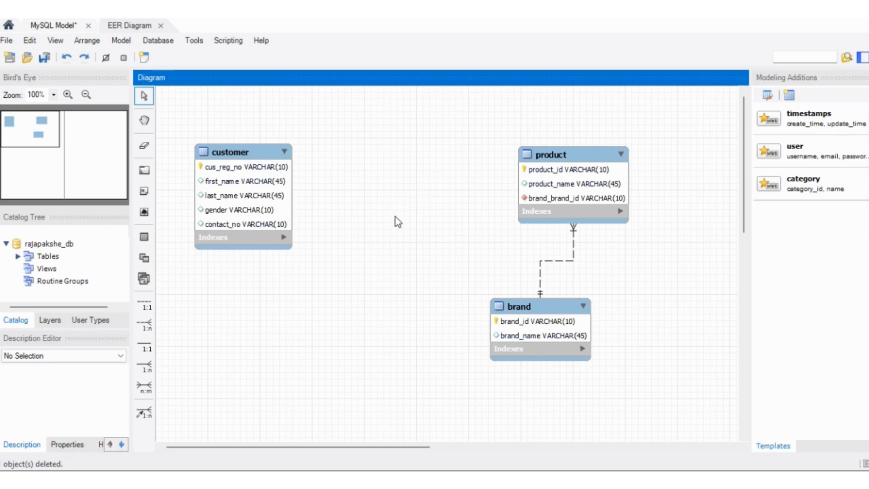
Step: Create an n:m relationship between customer and product, and position the associative table between them near the diagram's upper edge
{"action": "left_click", "coordinate": [145, 388]}
{"action": "left_click", "coordinate": [238, 198]}
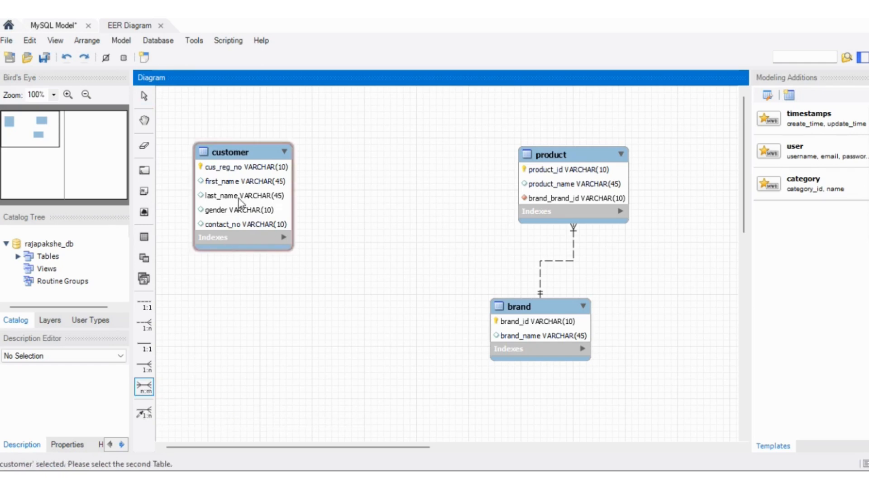
{"action": "left_click", "coordinate": [554, 194]}
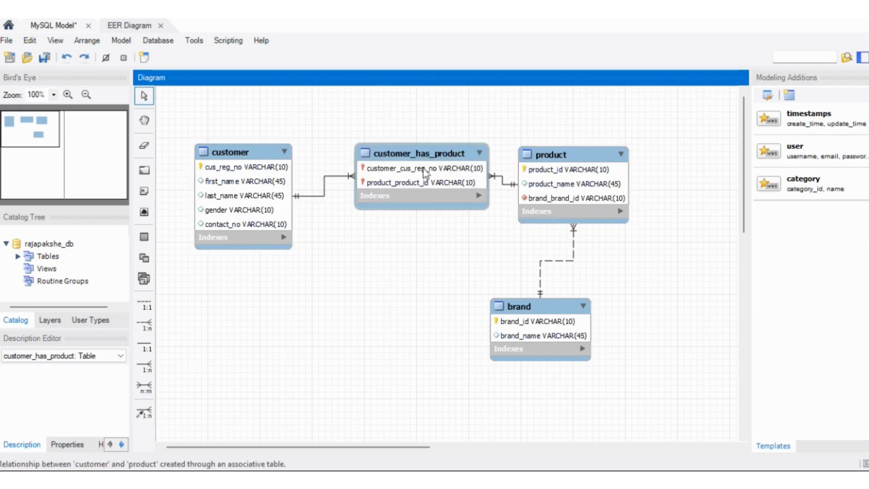
{"action": "left_click_drag", "start_coordinate": [423, 157], "coordinate": [408, 147]}
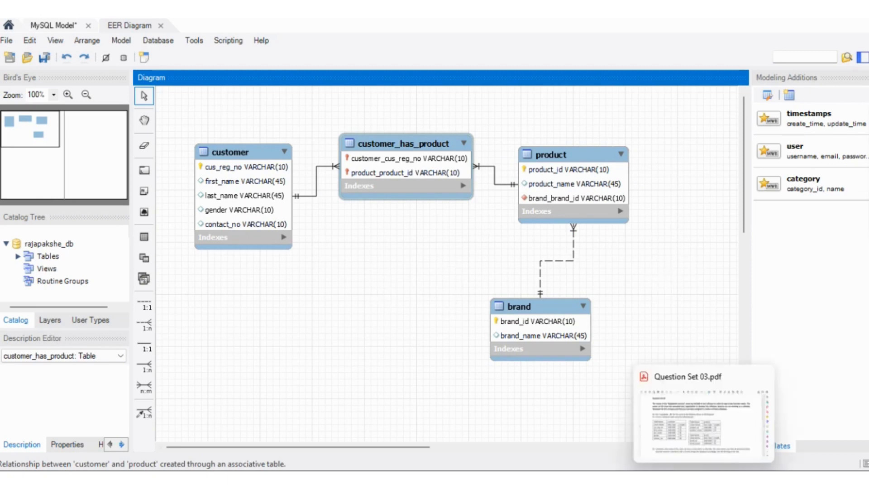
Step: Consult Question Set 03, rename the associative table between customer and product to invoice, and close its editor
{"action": "left_click", "coordinate": [692, 414]}
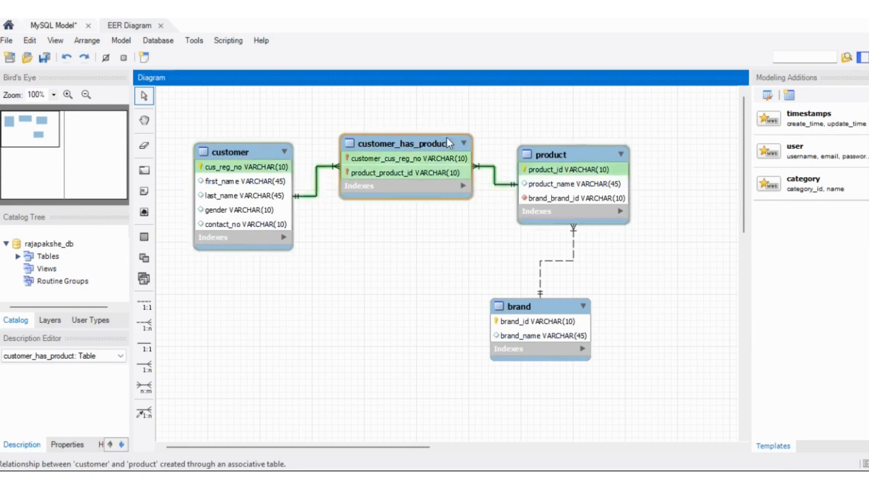
{"action": "double_click", "coordinate": [426, 144]}
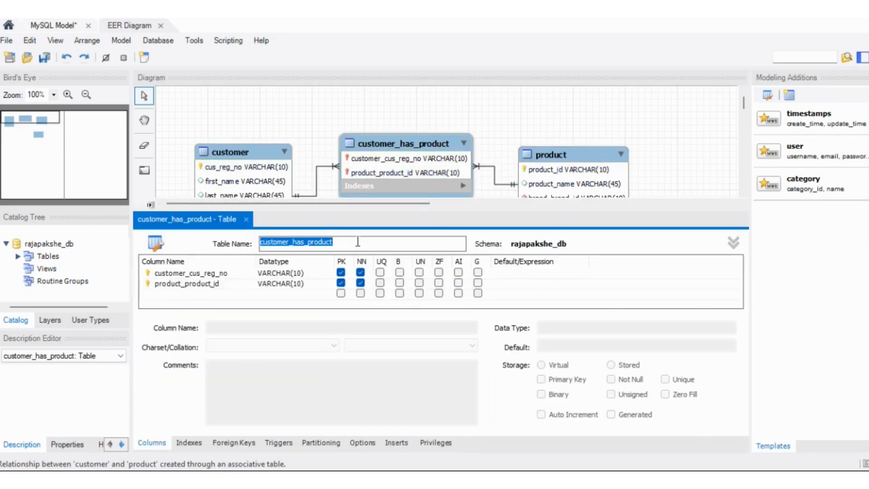
{"action": "key", "text": "BackSpace"}
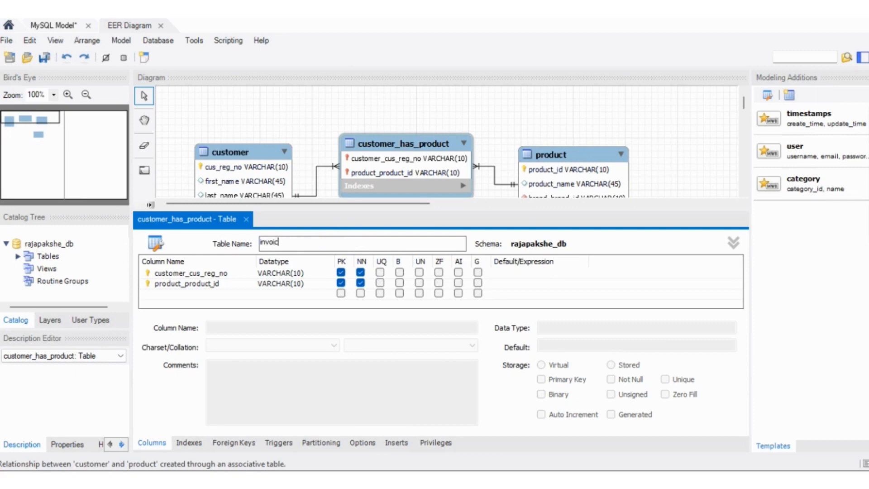
{"action": "left_click", "coordinate": [502, 135]}
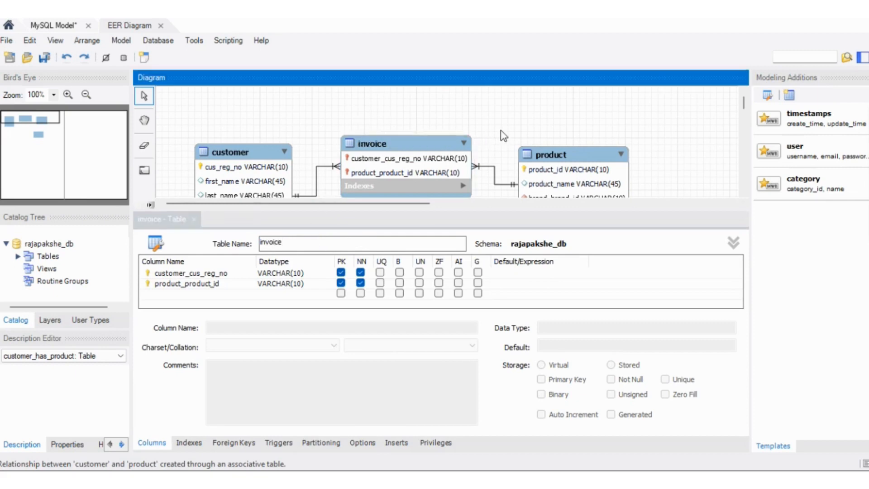
{"action": "left_click", "coordinate": [196, 218]}
{"action": "left_click", "coordinate": [194, 219]}
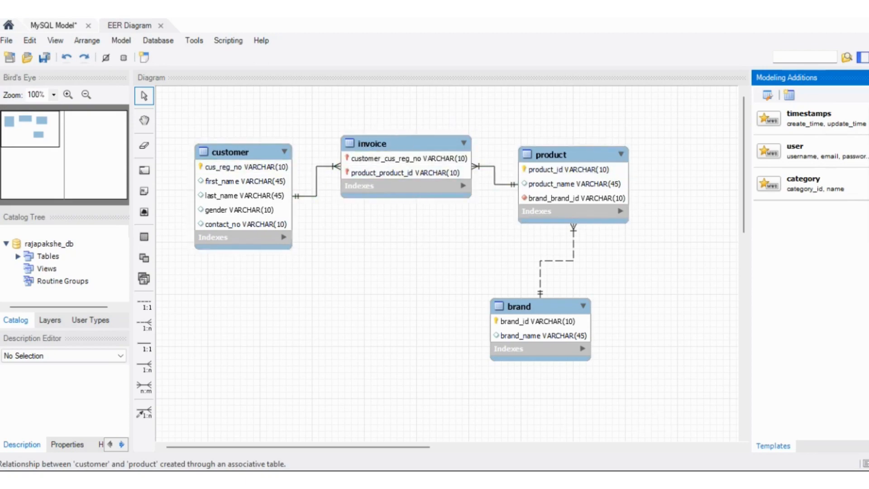
Step: Switch to the Question Set 03 PDF to review the remaining requirements
{"action": "left_click", "coordinate": [703, 481]}
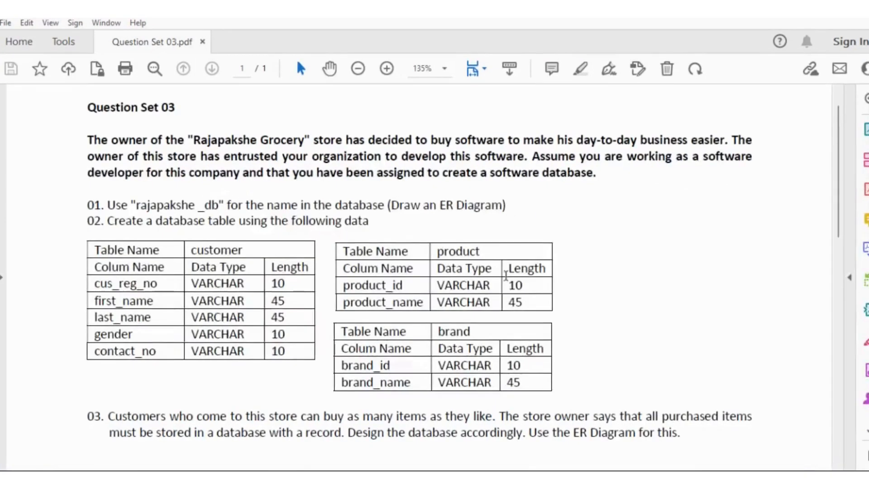